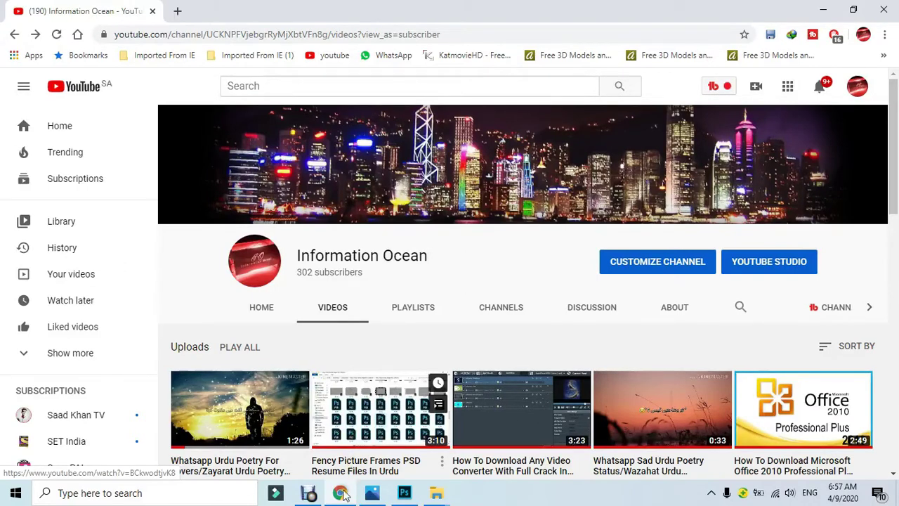
# Step: Look over the sample composition information ocean.jpg, close it, and view the PSD photo frames in the Fency Photo Frames Shapes PSD Collection folder
pyautogui.click(372, 492)
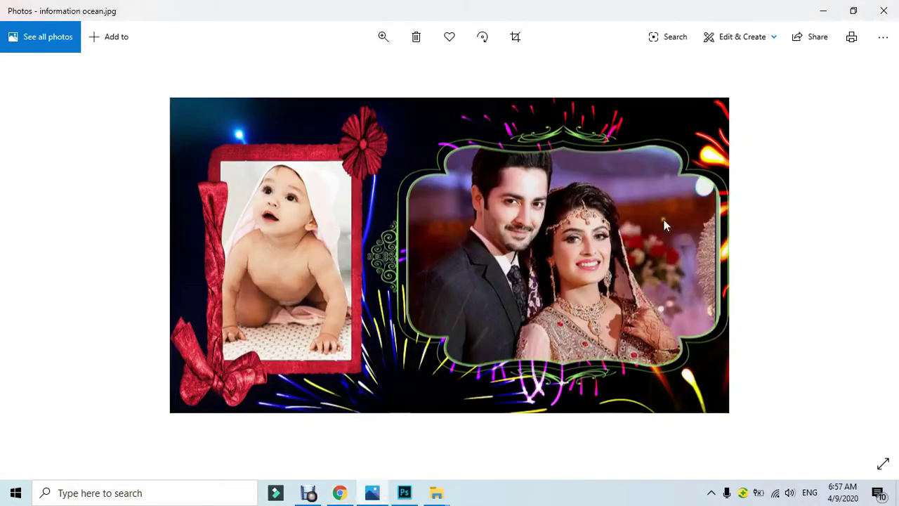
pyautogui.click(884, 10)
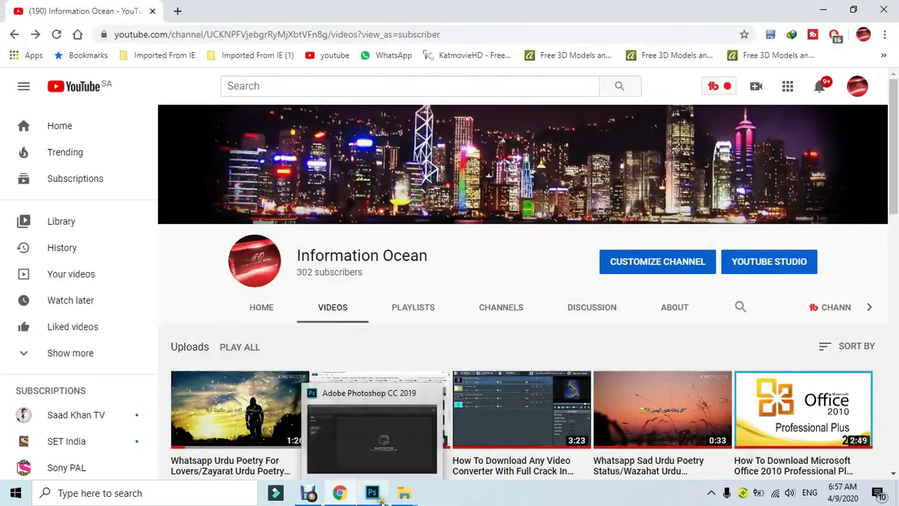
pyautogui.click(442, 431)
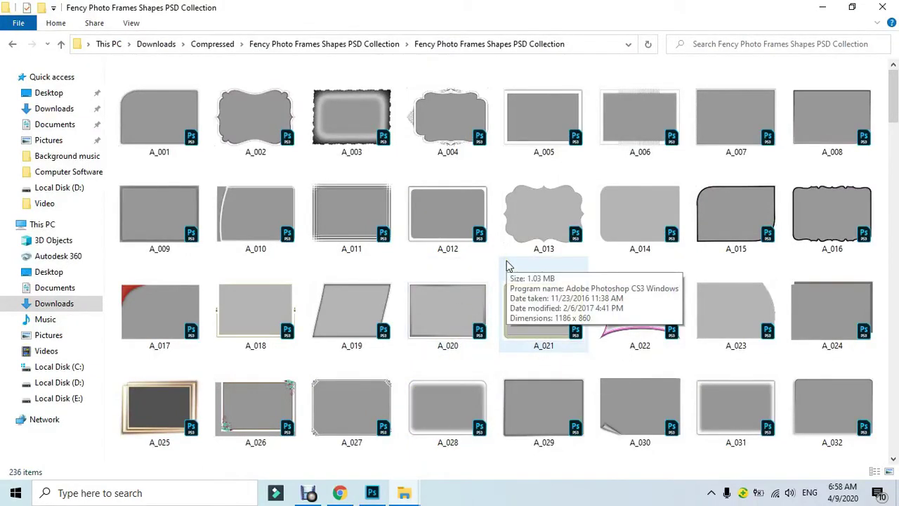
pyautogui.moveTo(373, 494)
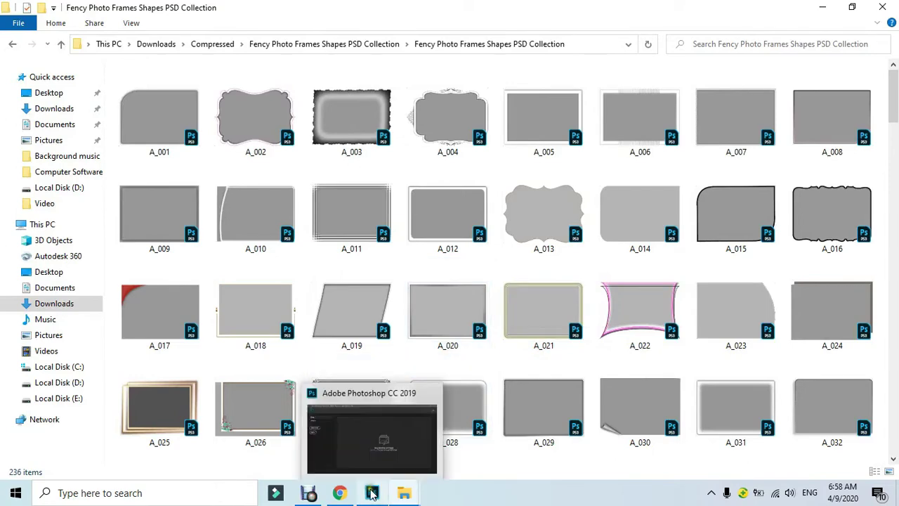
# Step: Switch to Chrome and search Google Images for "hd thumbnail" in a new browser tab
pyautogui.click(339, 494)
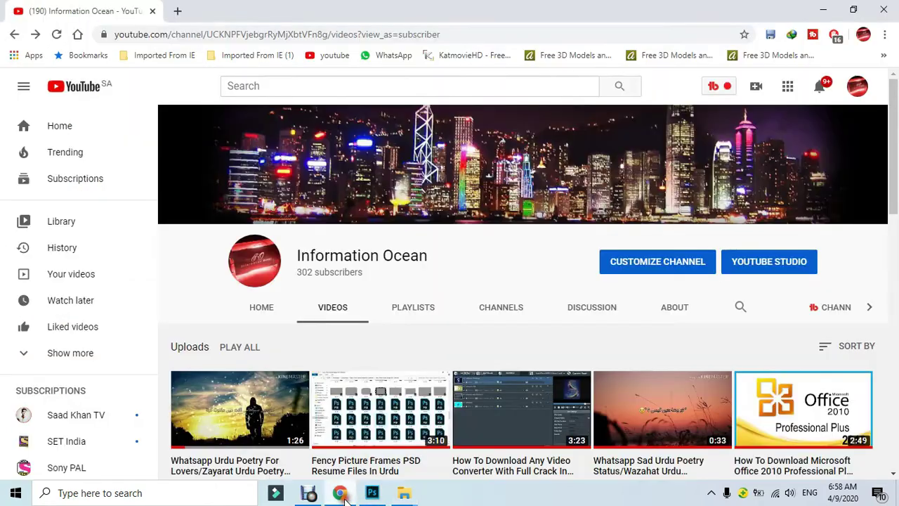
pyautogui.click(178, 11)
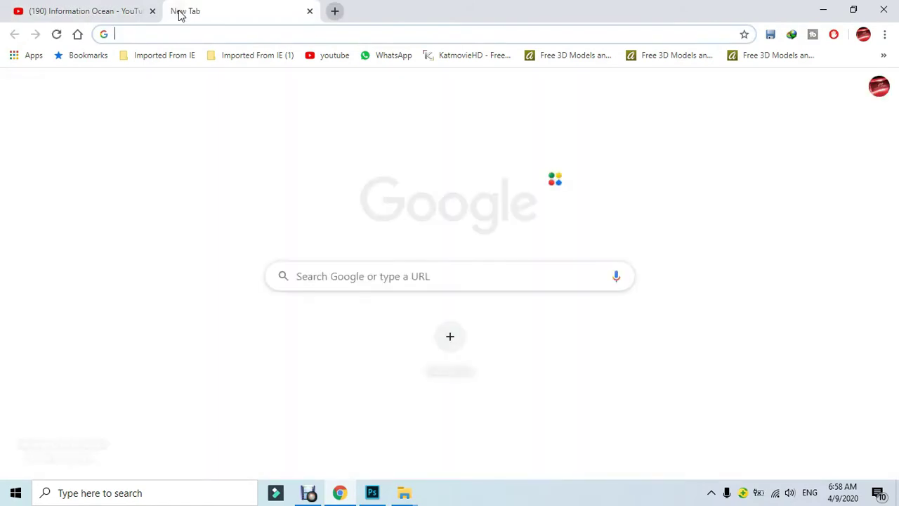
pyautogui.write('hd')
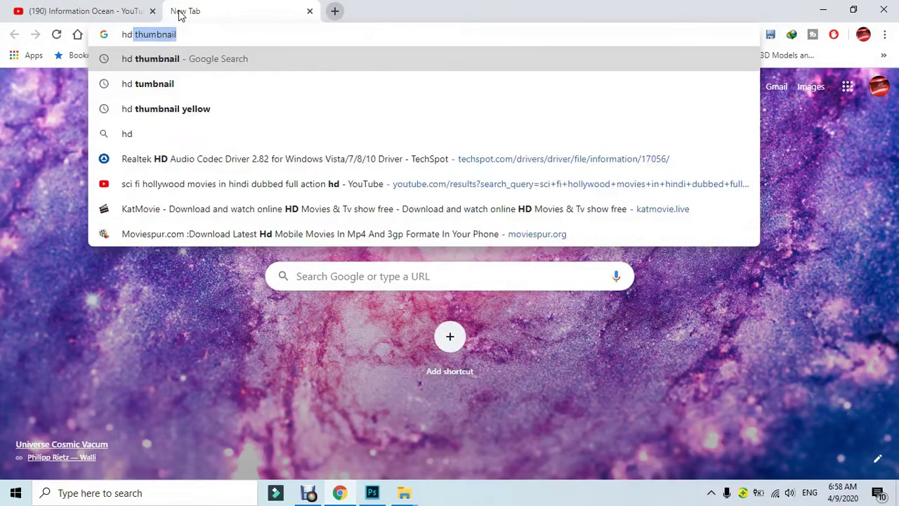
pyautogui.press('Return')
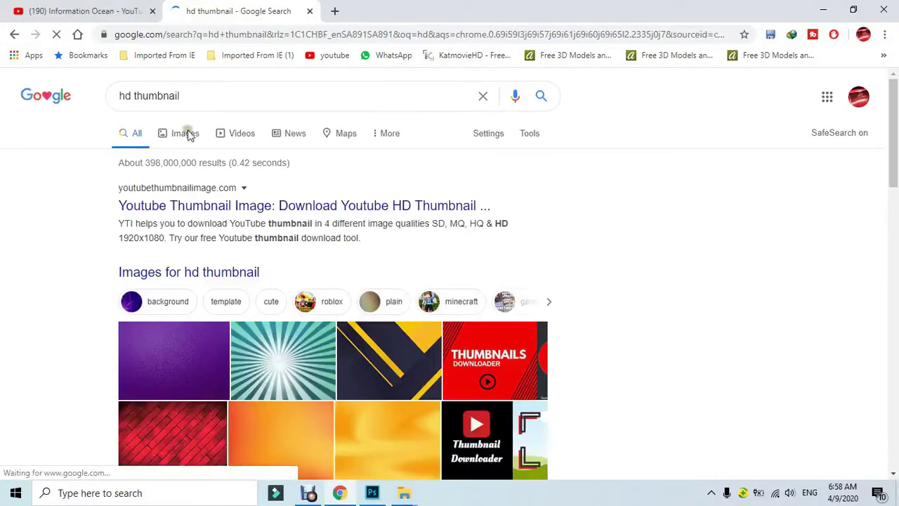
pyautogui.click(193, 140)
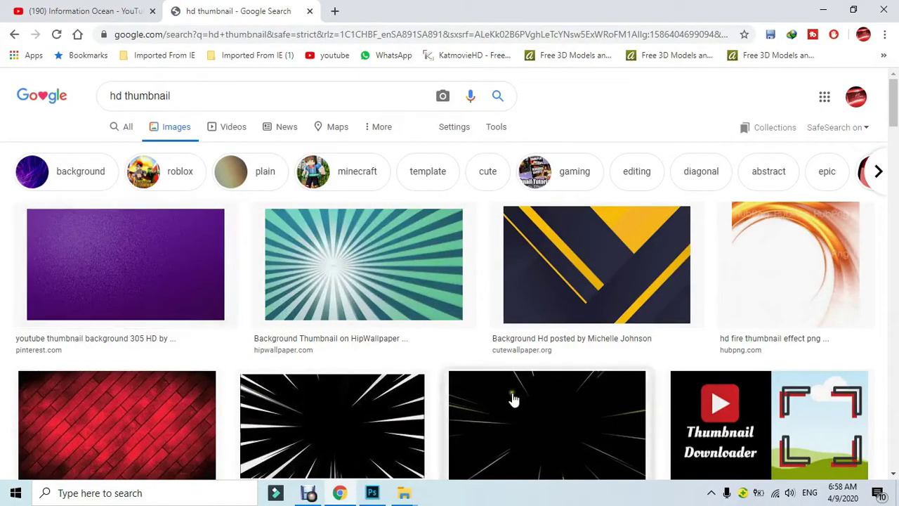
# Step: Save the TopPNG black background with white and yellow streaks as a JPEG in Downloads, and close the search page
pyautogui.scroll(-1, 239, 336)
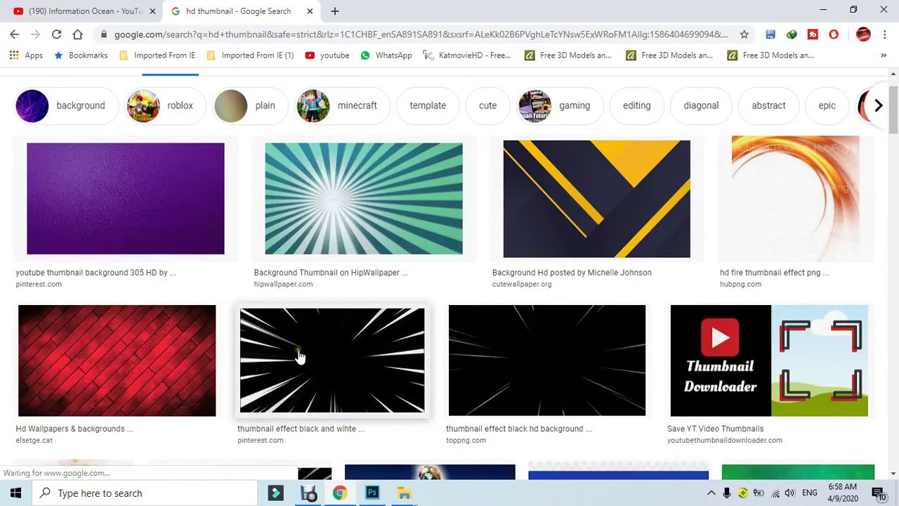
pyautogui.click(535, 355)
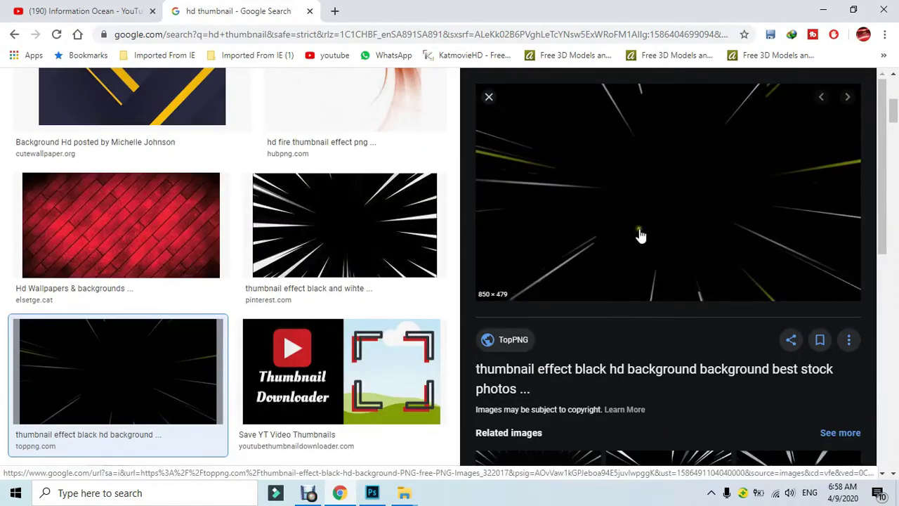
pyautogui.rightClick(643, 183)
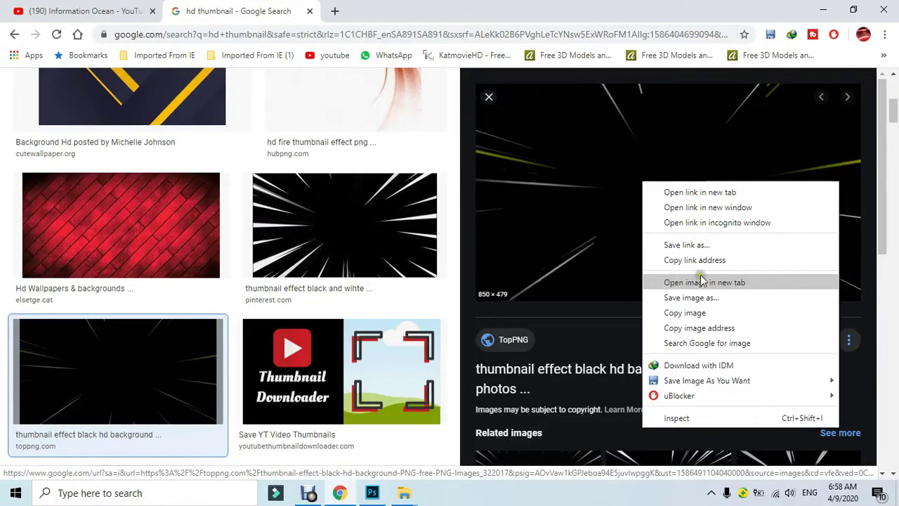
pyautogui.click(746, 297)
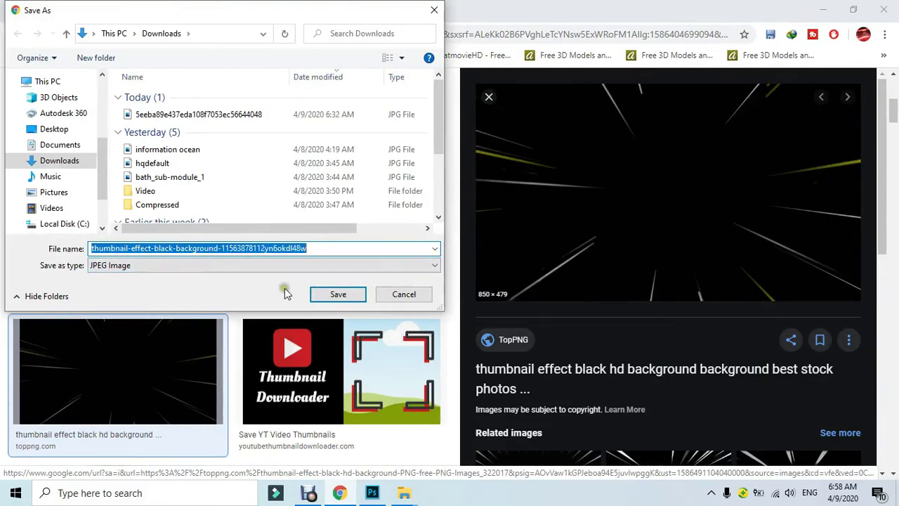
pyautogui.click(349, 293)
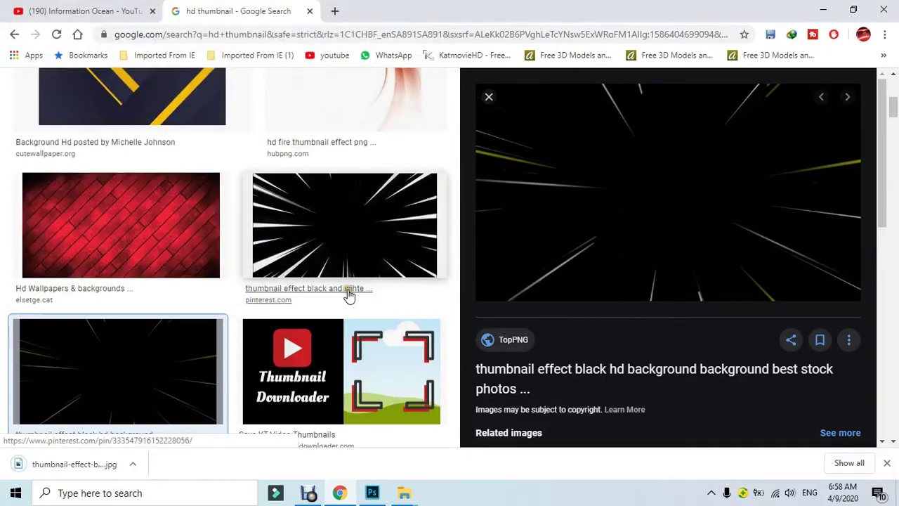
pyautogui.click(307, 11)
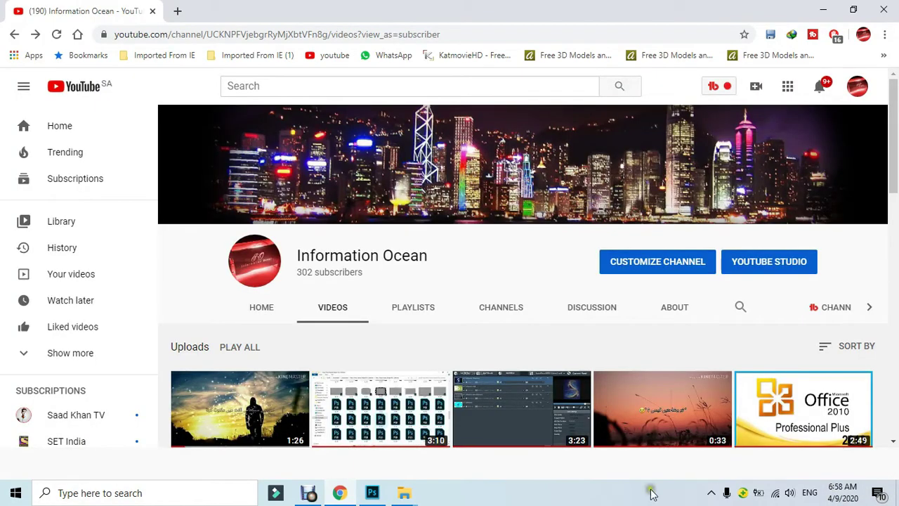
# Step: Switch to Photoshop and open the downloaded thumbnail-effect-black-background image
pyautogui.click(372, 492)
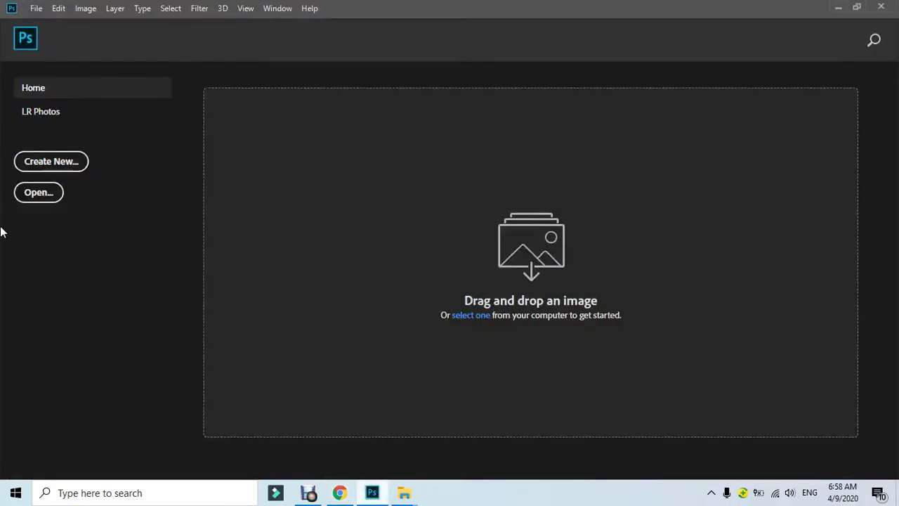
pyautogui.click(32, 191)
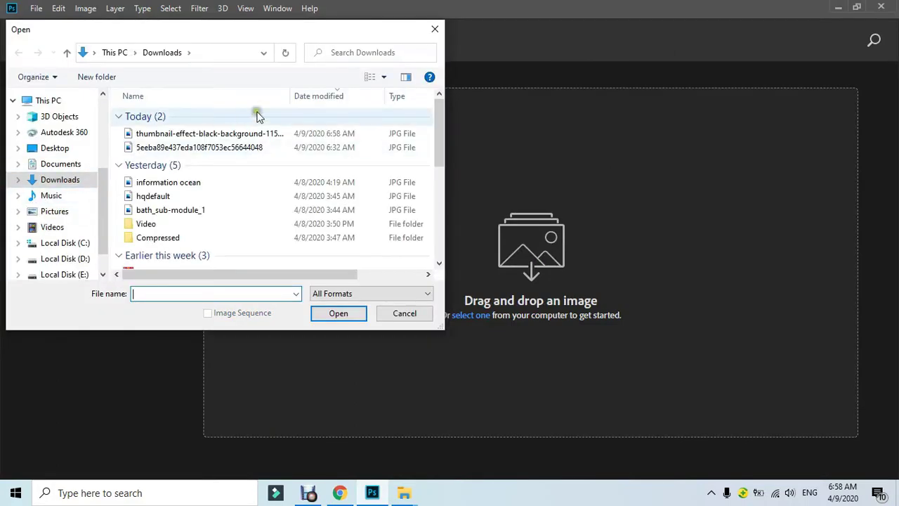
pyautogui.click(220, 133)
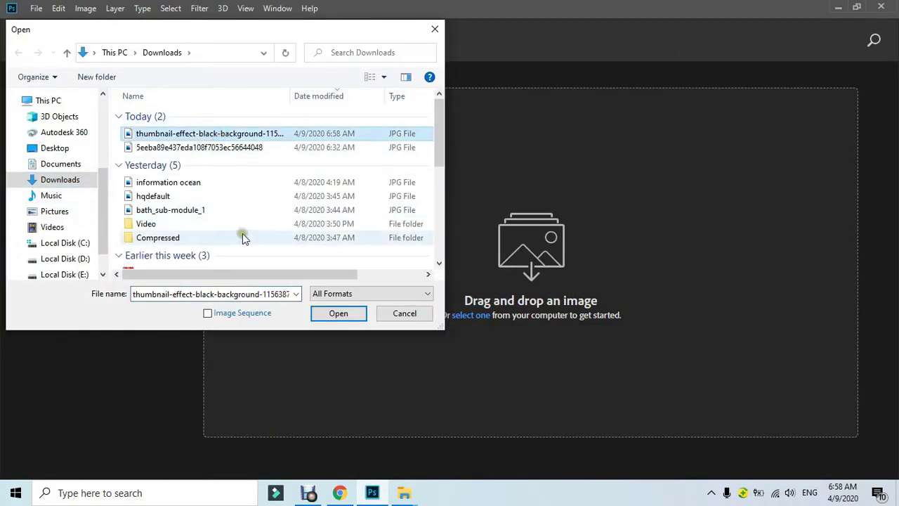
pyautogui.click(342, 315)
pyautogui.click(346, 315)
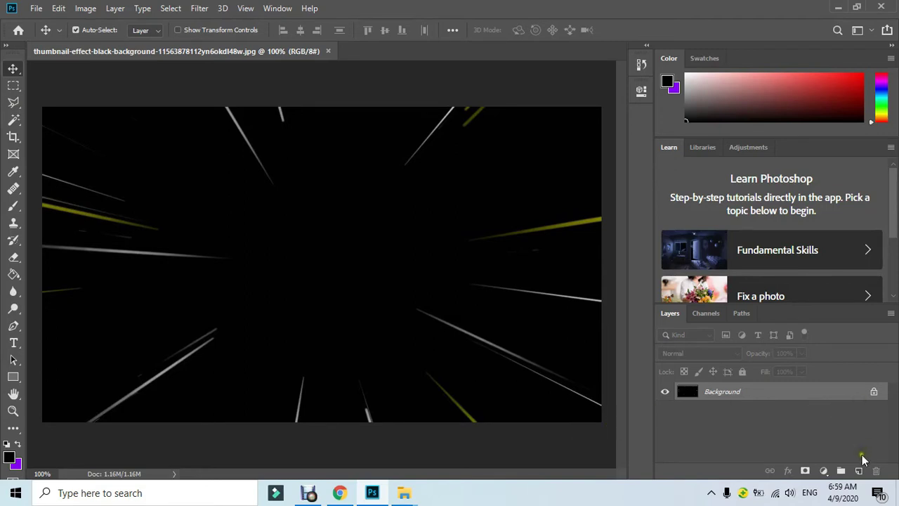
# Step: Add a new layer above the background and fill it with a vivid blue foreground colour using the Paint Bucket
pyautogui.click(860, 473)
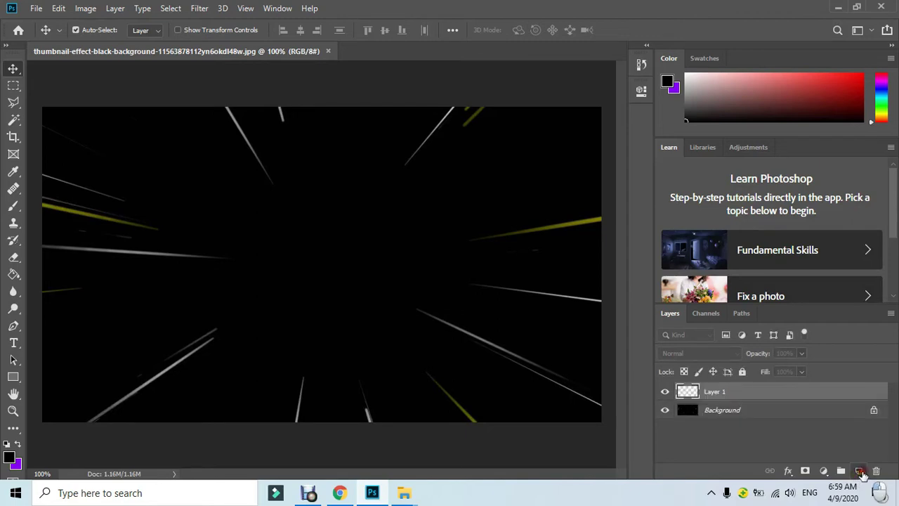
pyautogui.click(19, 446)
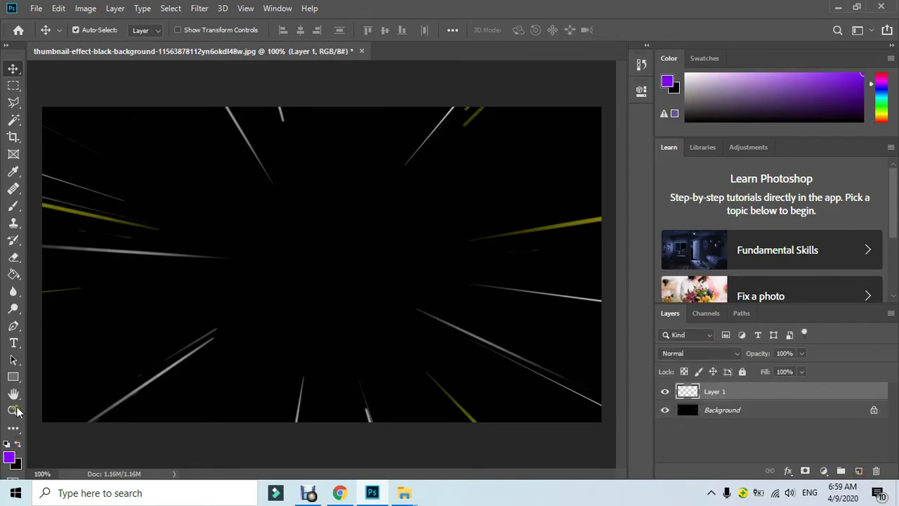
pyautogui.click(8, 458)
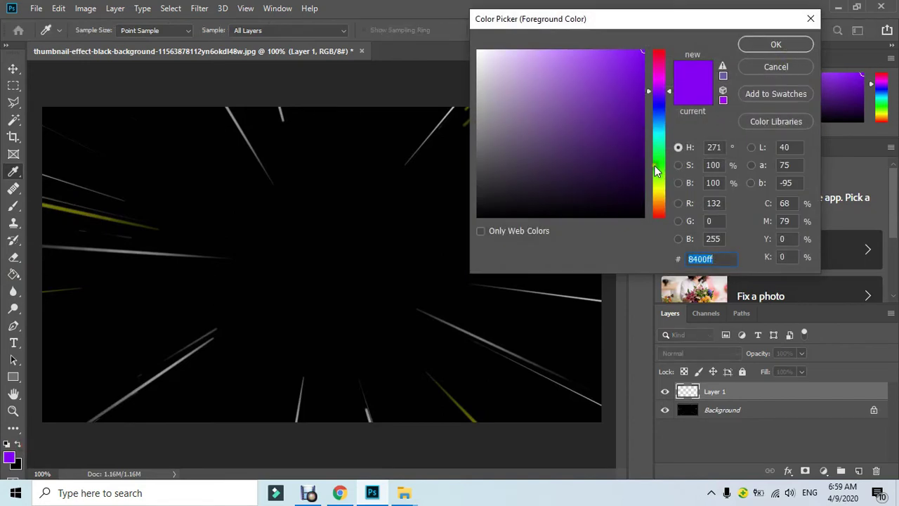
pyautogui.moveTo(657, 171); pyautogui.dragTo(660, 84)
pyautogui.click(759, 45)
pyautogui.press('v')
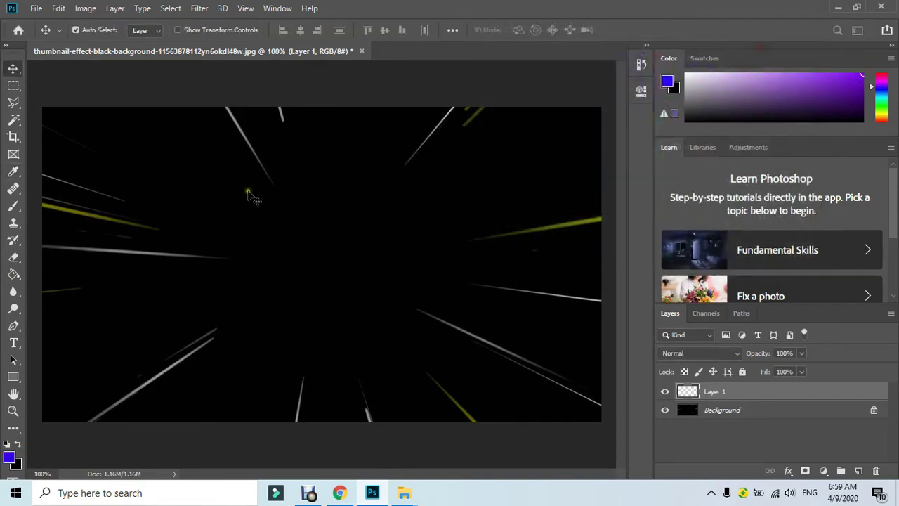
pyautogui.click(16, 276)
pyautogui.click(247, 238)
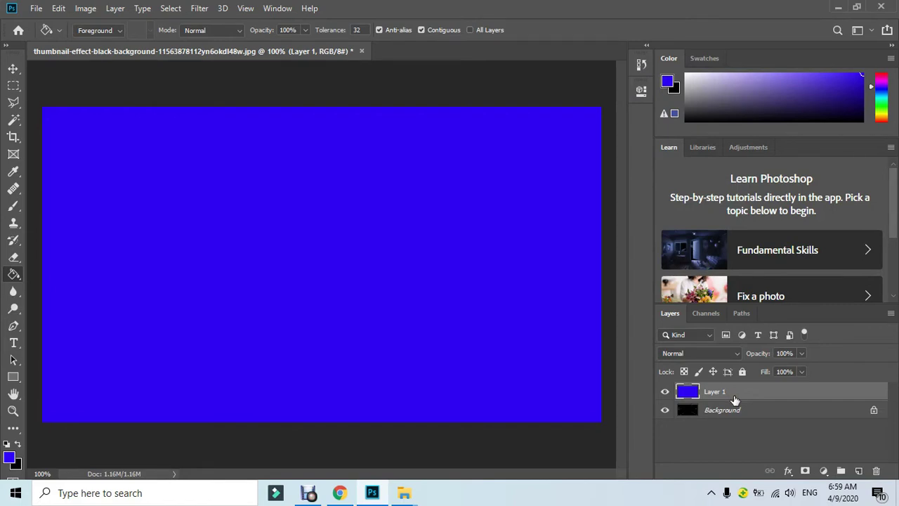
# Step: Delete the blue-filled layer and unlock the Background layer
pyautogui.moveTo(735, 399); pyautogui.dragTo(877, 472)
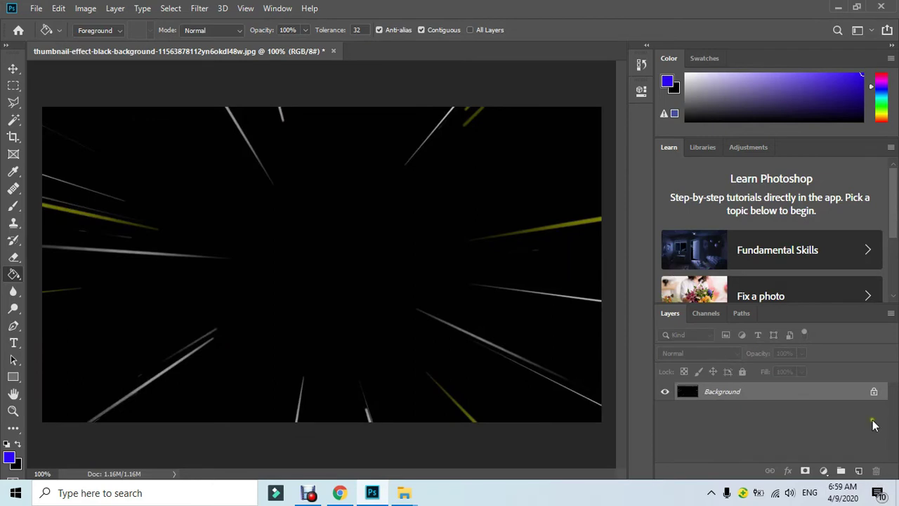
pyautogui.click(12, 69)
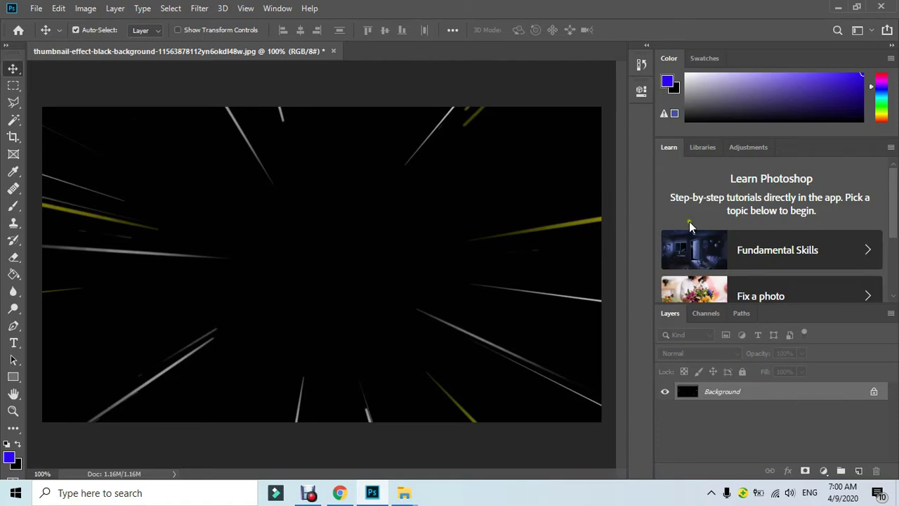
pyautogui.click(874, 394)
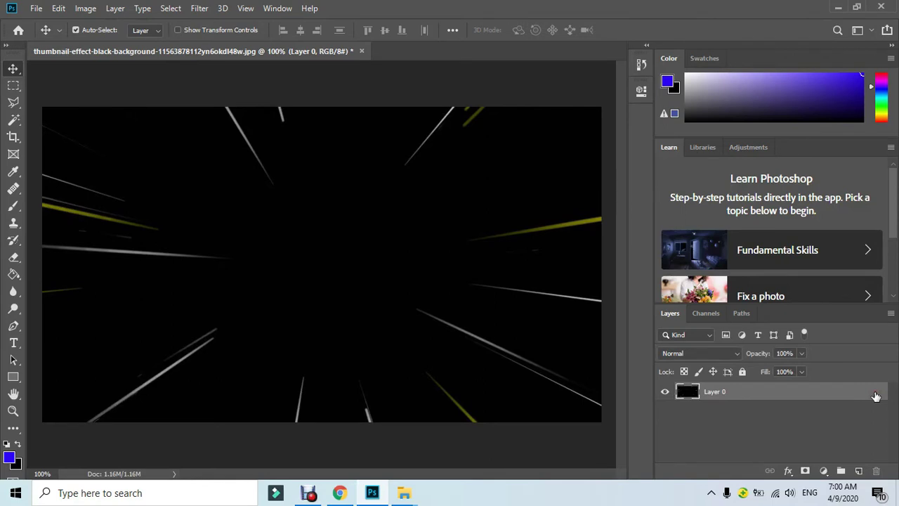
# Step: Open the pink frame A_022 from the photo frames folder as a separate document in Photoshop
pyautogui.moveTo(400, 492)
pyautogui.click(464, 444)
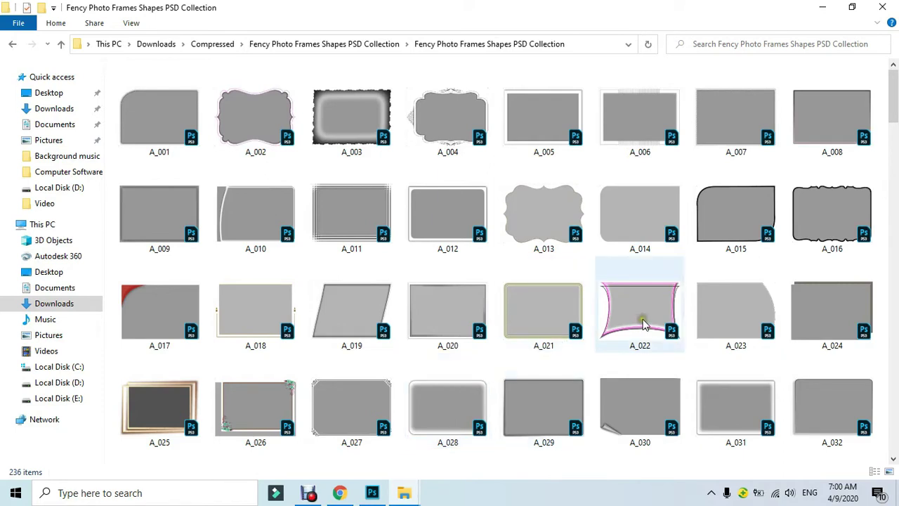
pyautogui.moveTo(643, 322); pyautogui.dragTo(445, 58)
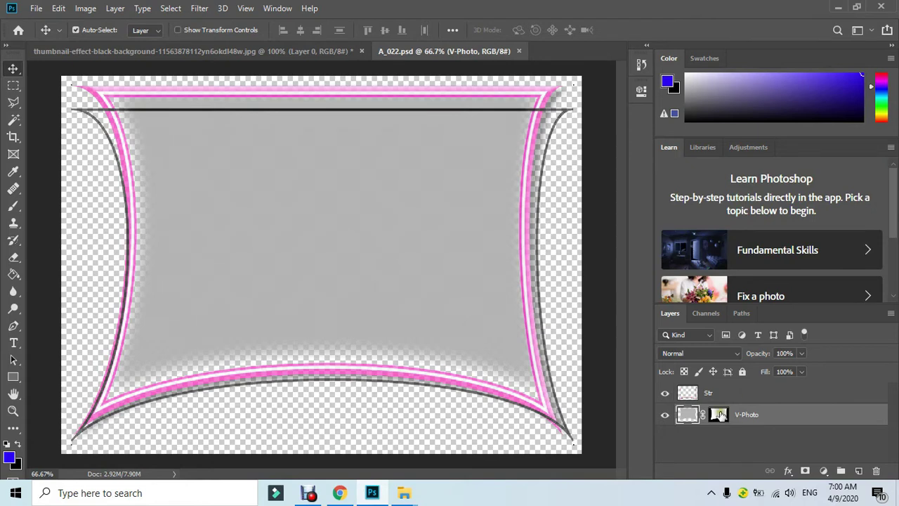
# Step: Examine what the V-Photo and Str layers of the frame contain by hiding and showing each one
pyautogui.click(665, 415)
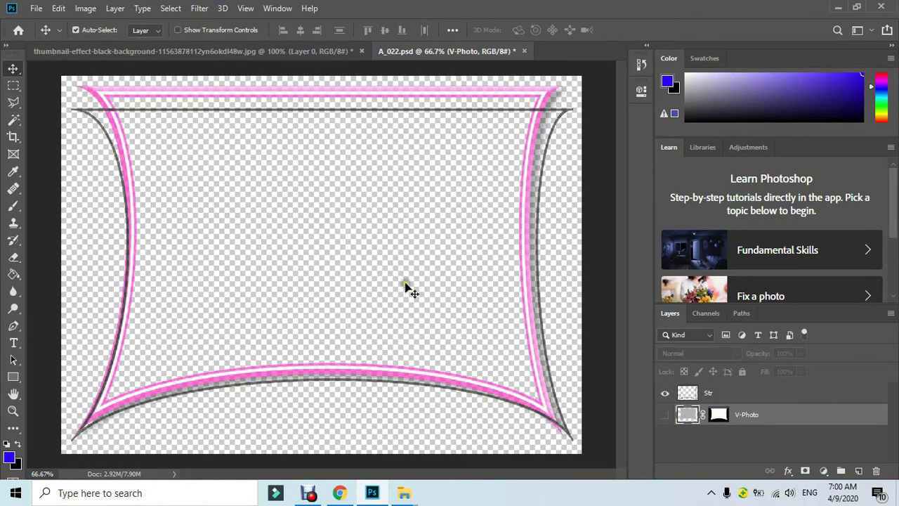
pyautogui.click(665, 415)
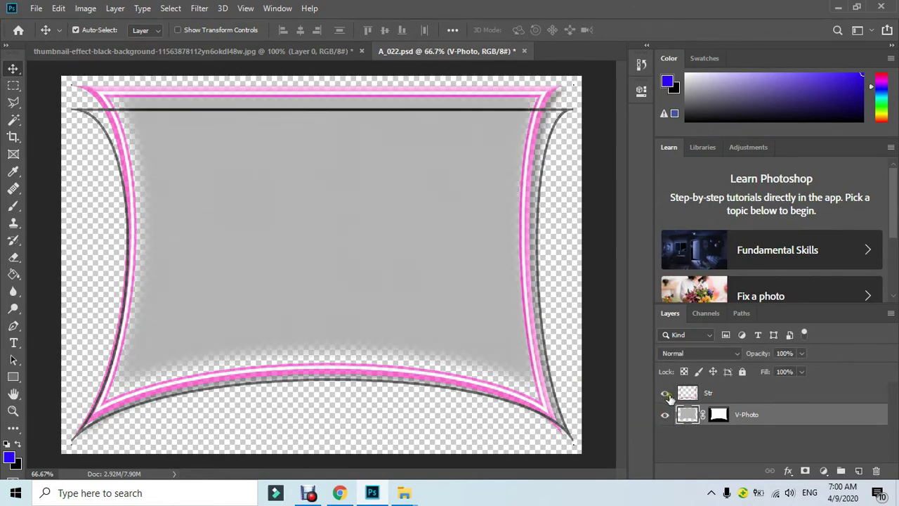
pyautogui.click(666, 394)
pyautogui.click(665, 394)
pyautogui.click(721, 395)
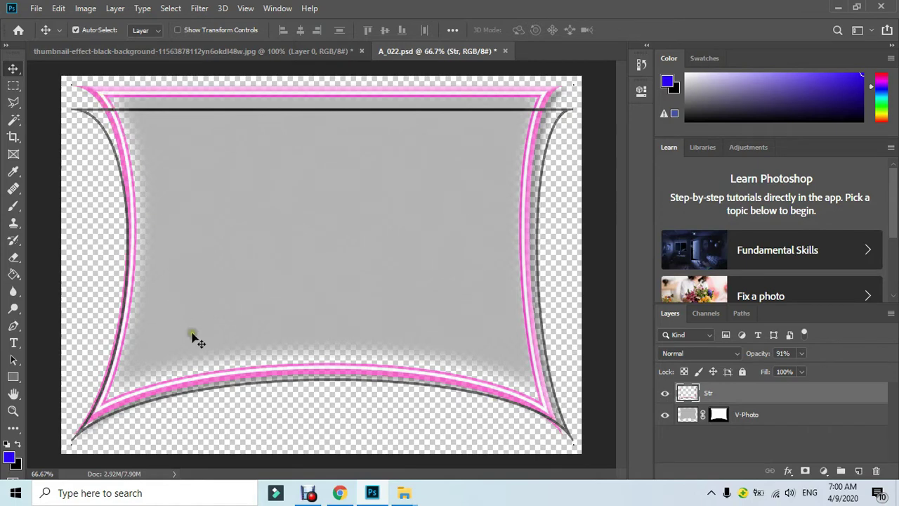
# Step: Stretch the V-Photo layer of the pink frame to 101.83% width and 104.87% height with Free Transform
pyautogui.click(689, 416)
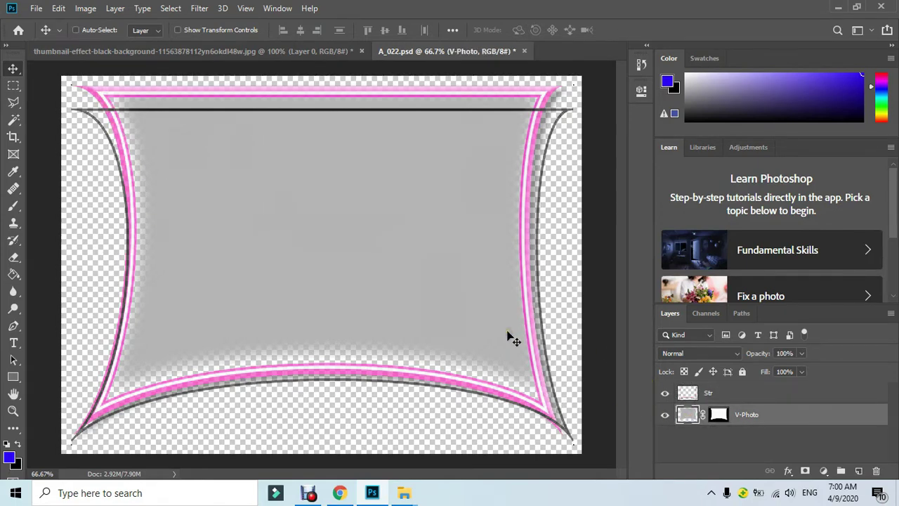
pyautogui.hotkey('ctrl', 't')
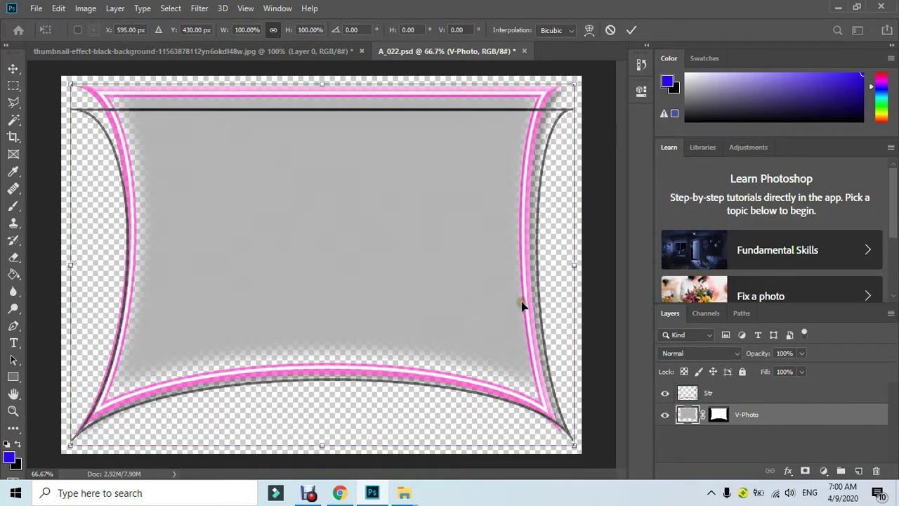
pyautogui.moveTo(71, 443); pyautogui.dragTo(60, 475)
pyautogui.hotkey('ctrl', 'z')
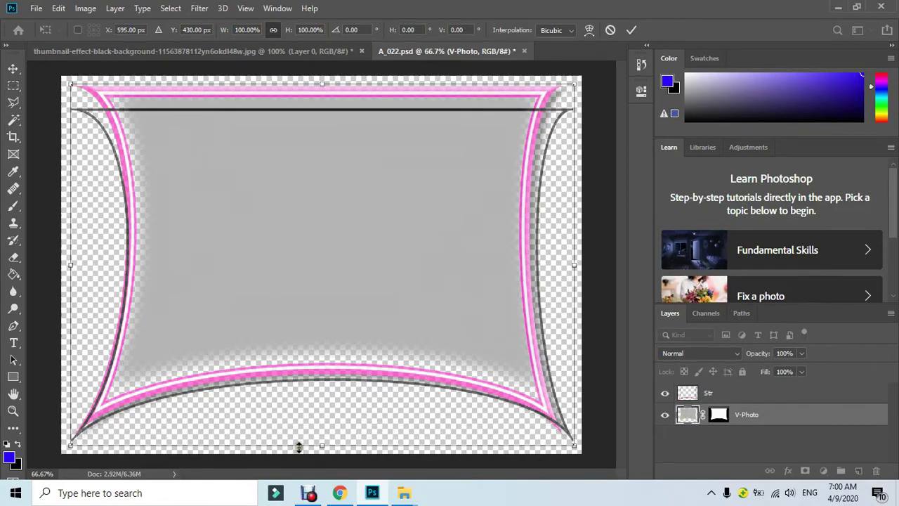
pyautogui.moveTo(323, 447); pyautogui.dragTo(322, 464)
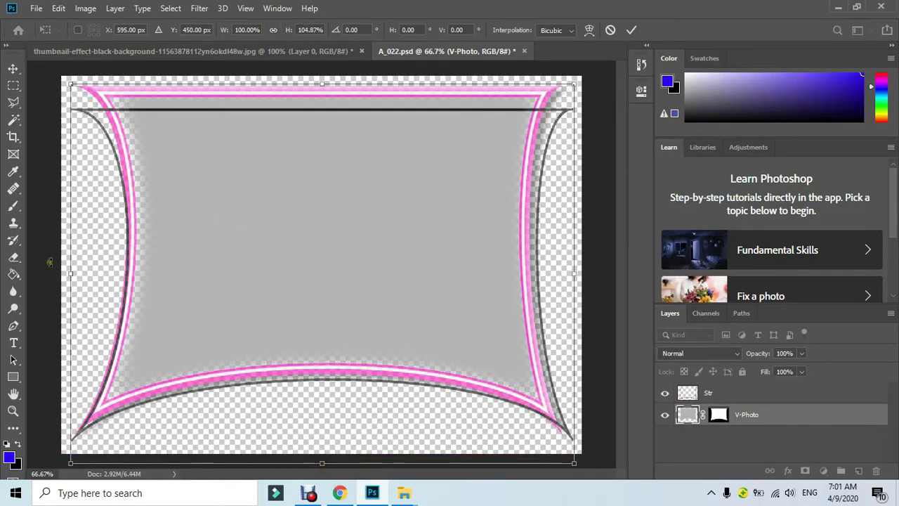
pyautogui.moveTo(68, 275); pyautogui.dragTo(62, 275)
pyautogui.moveTo(576, 271); pyautogui.dragTo(576, 269)
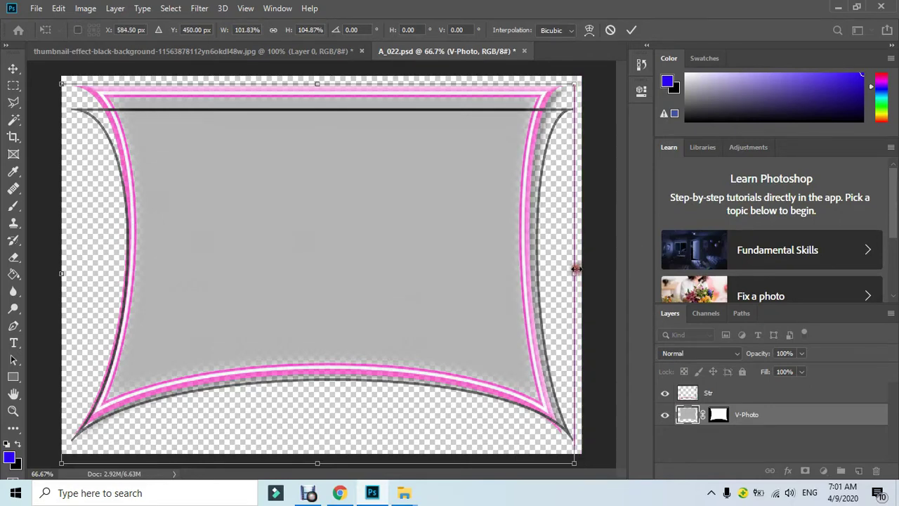
pyautogui.click(633, 31)
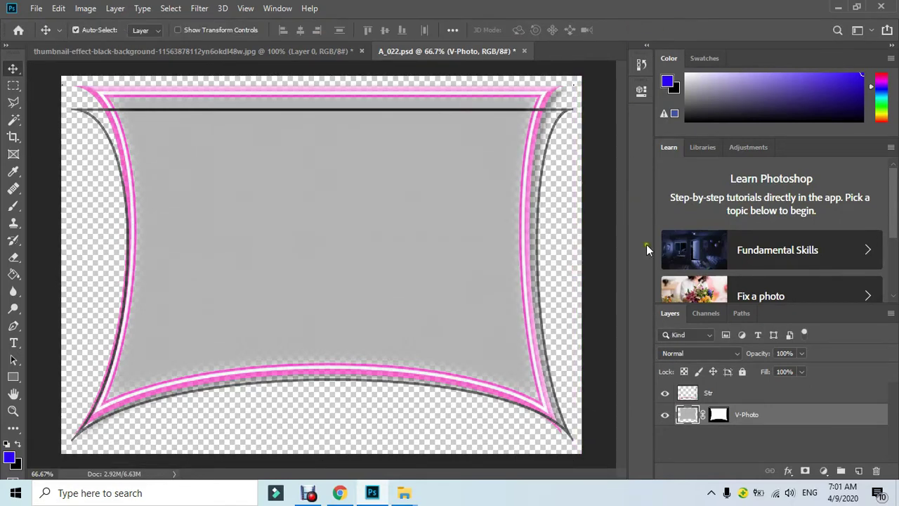
# Step: Colorize the Str layer orange with Hue/Saturation, using hue 22 and saturation 100
pyautogui.click(719, 398)
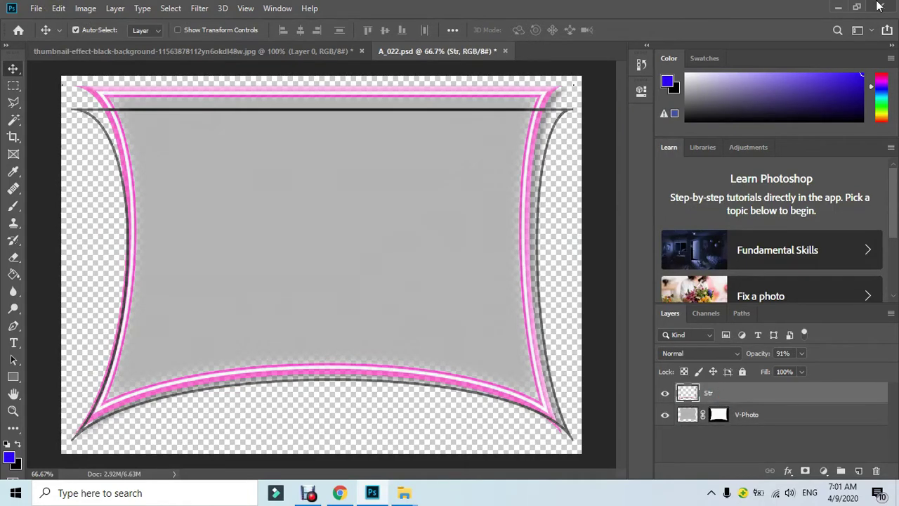
pyautogui.press('ctrl')
pyautogui.hotkey('ctrl', 'u')
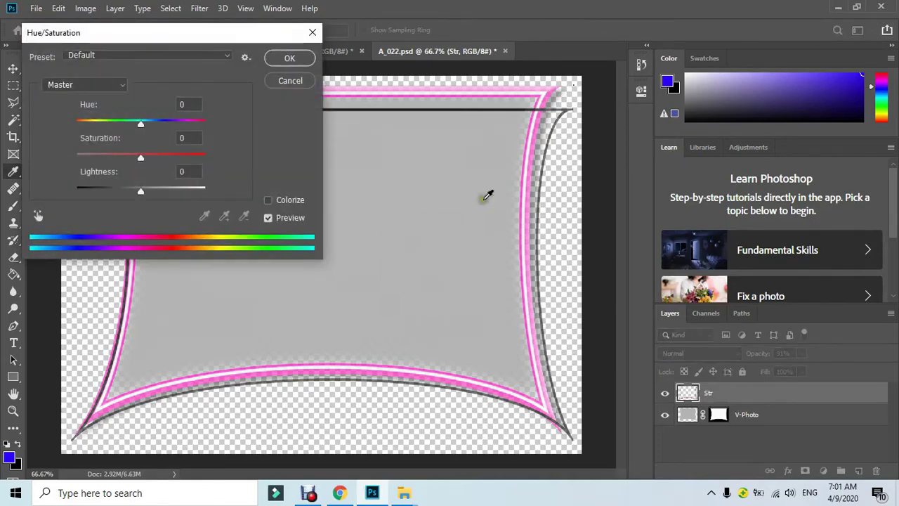
pyautogui.click(269, 200)
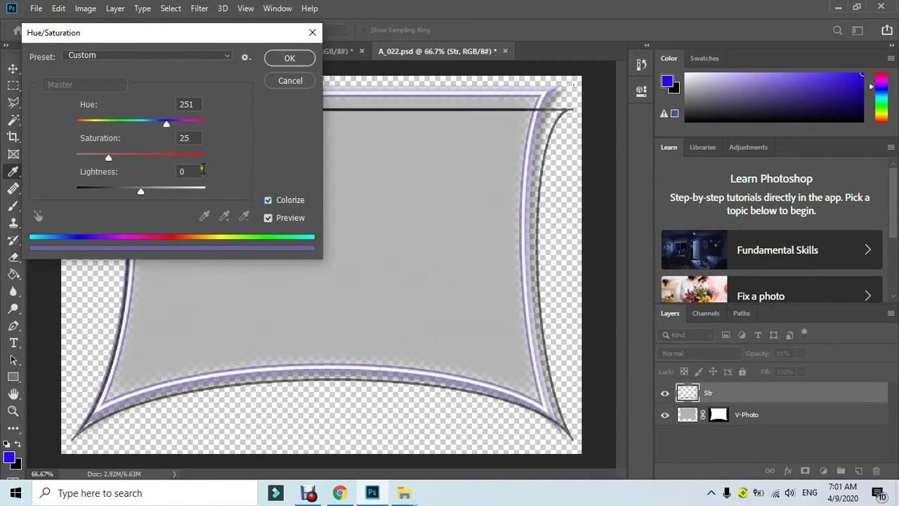
pyautogui.moveTo(179, 157); pyautogui.dragTo(251, 150)
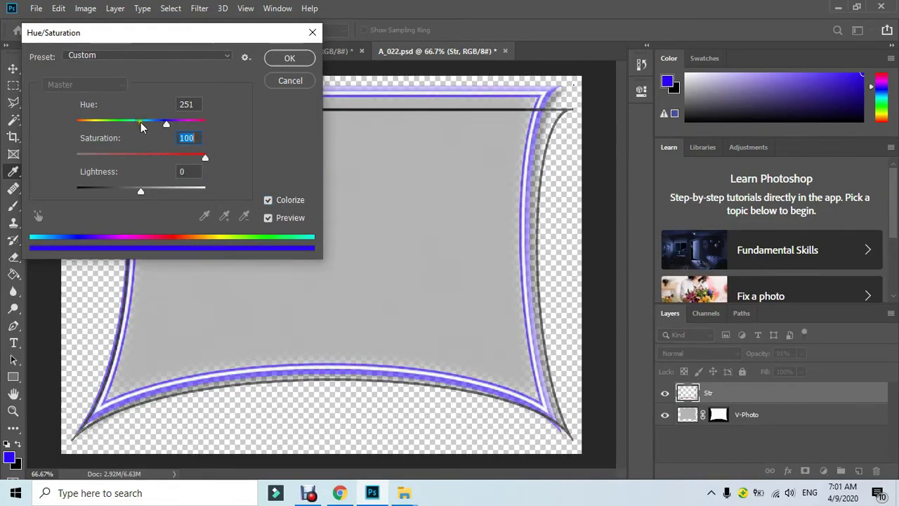
pyautogui.moveTo(141, 125)
pyautogui.mouseDown()
pyautogui.moveTo(99, 123)
pyautogui.moveTo(89, 136)
pyautogui.moveTo(85, 125)
pyautogui.mouseUp()
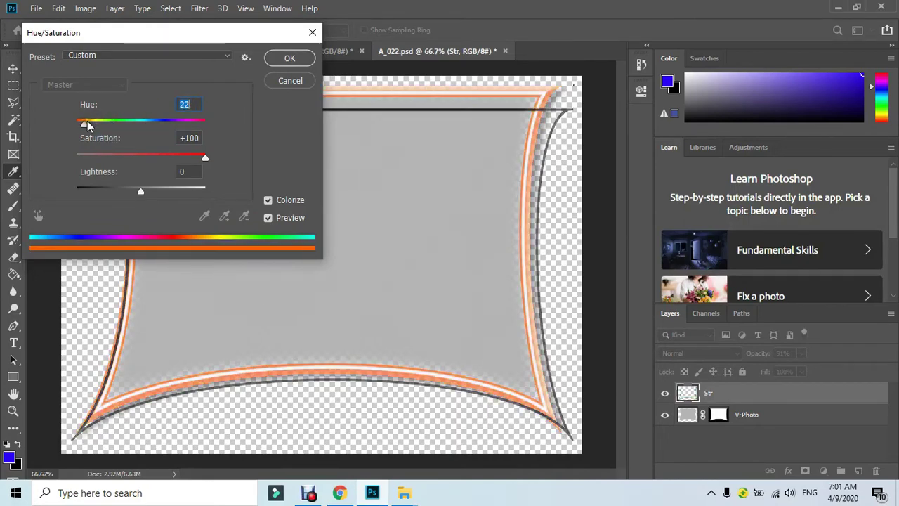
pyautogui.click(303, 61)
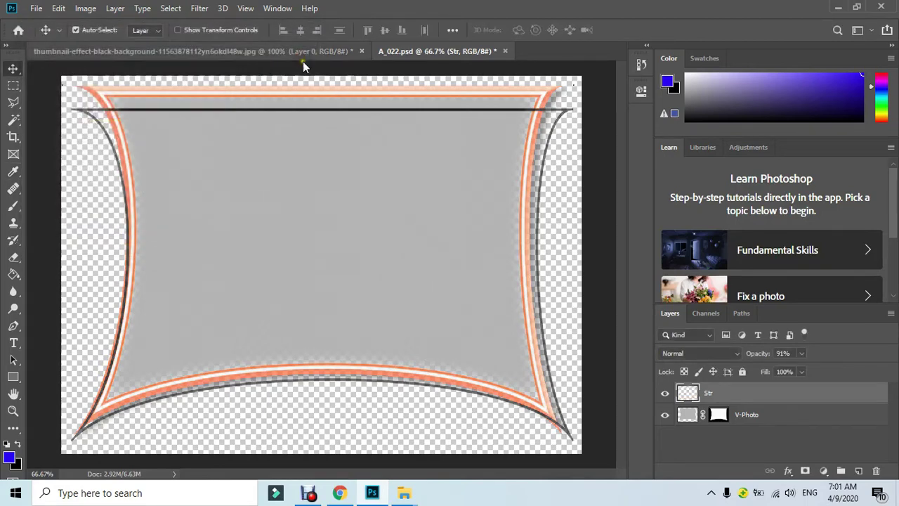
# Step: Copy both the Str and V-Photo layers into the black background document and scale them to 42.89%
pyautogui.keyDown('shift'); pyautogui.click(778, 417); pyautogui.keyUp('shift')
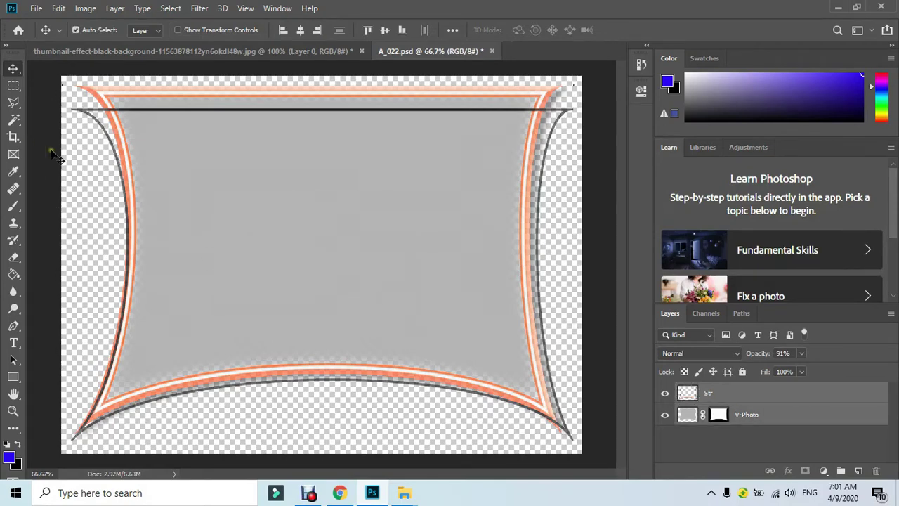
pyautogui.moveTo(221, 183); pyautogui.dragTo(375, 239)
pyautogui.press('ctrl')
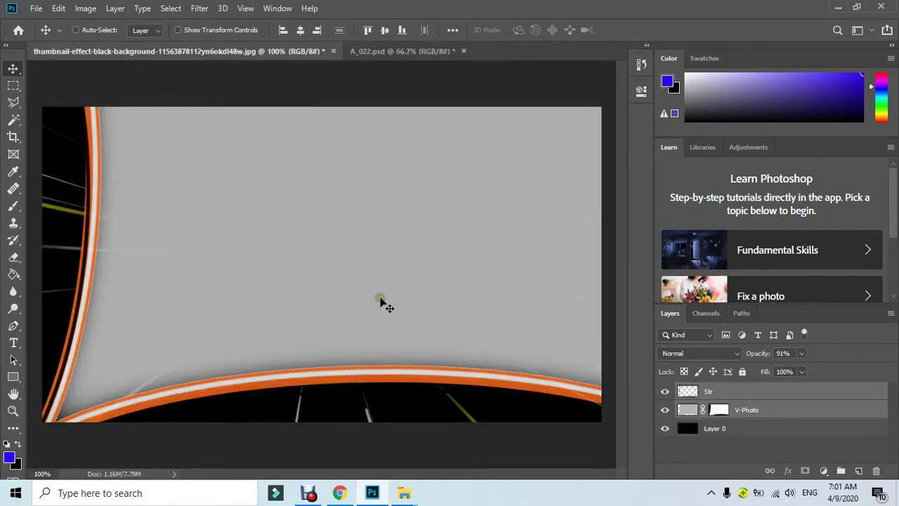
pyautogui.hotkey('ctrl', 't')
pyautogui.moveTo(140, 157); pyautogui.dragTo(283, 391)
pyautogui.moveTo(119, 177); pyautogui.dragTo(234, 146)
pyautogui.moveTo(170, 125); pyautogui.dragTo(257, 162)
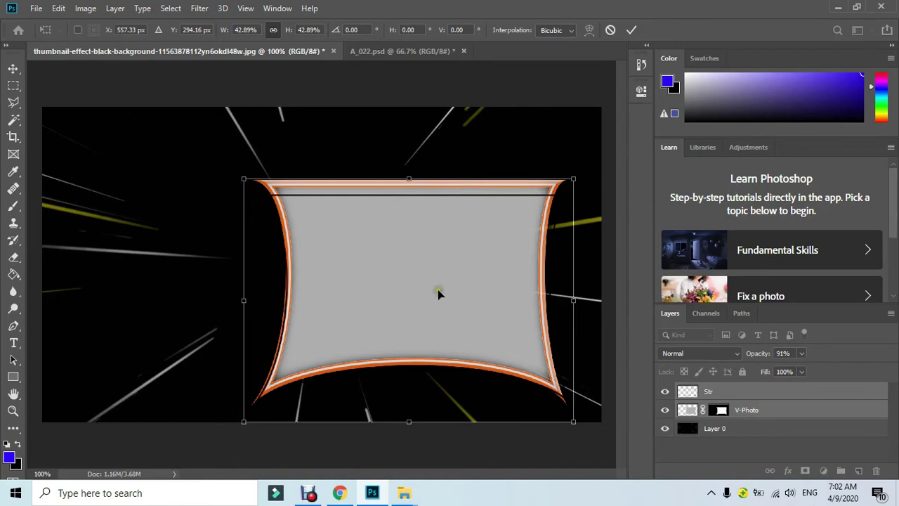
# Step: Rotate the frame 90° clockwise and place it against the right edge of the canvas
pyautogui.rightClick(457, 232)
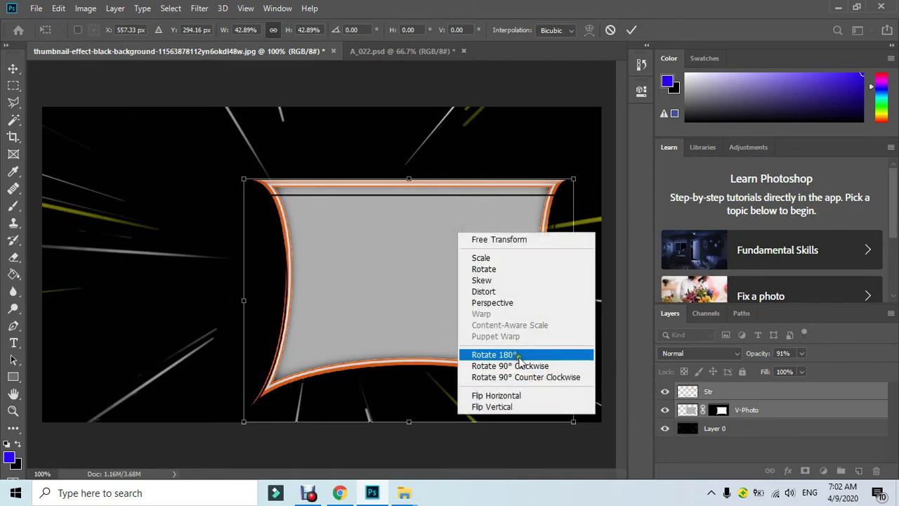
pyautogui.click(535, 366)
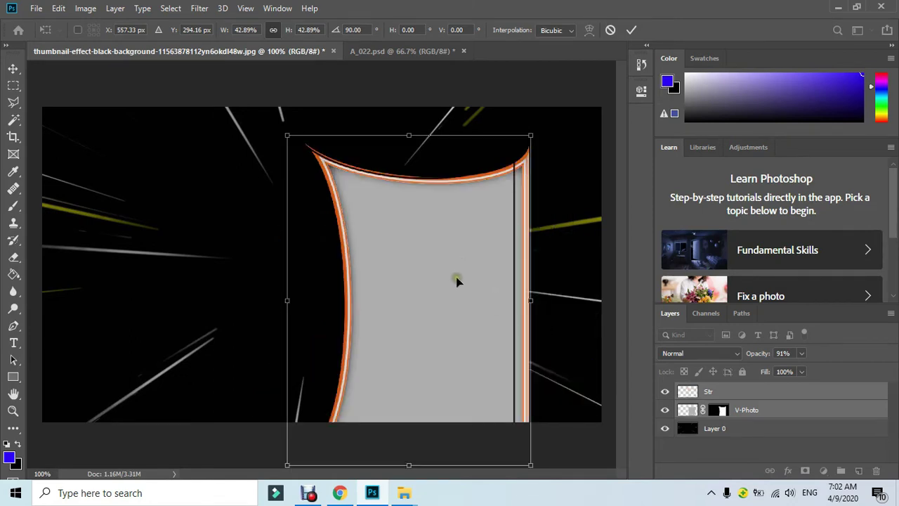
pyautogui.moveTo(458, 279); pyautogui.dragTo(521, 244)
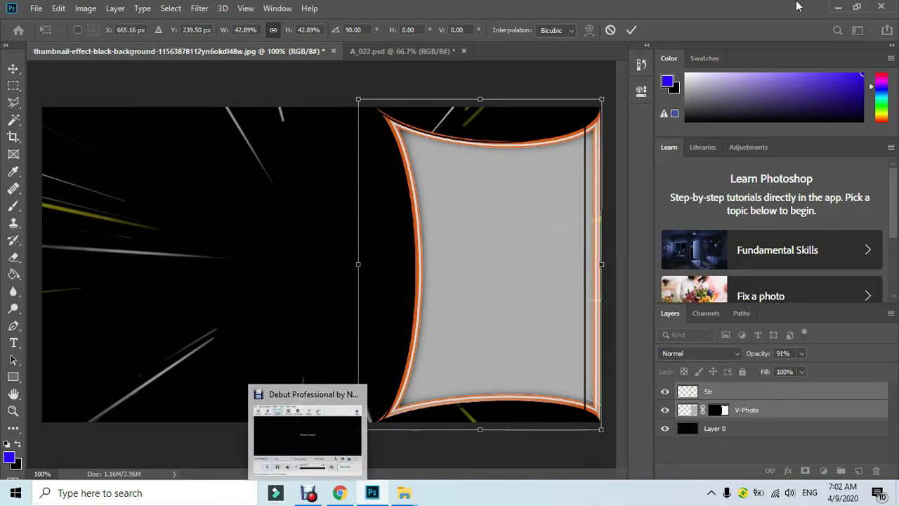
pyautogui.click(631, 29)
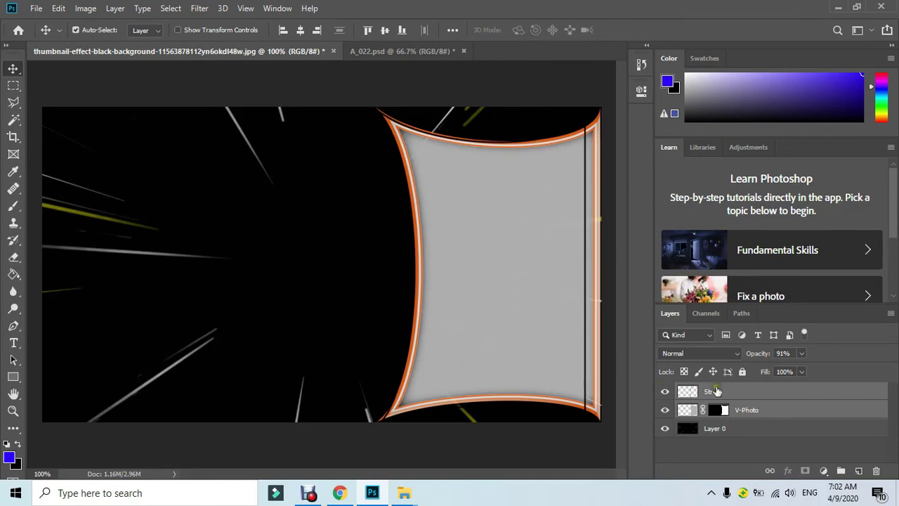
# Step: Select the V-Photo layer, and open bath_sub-module_1.jpg from the Downloads folder as a separate Photoshop document
pyautogui.click(718, 411)
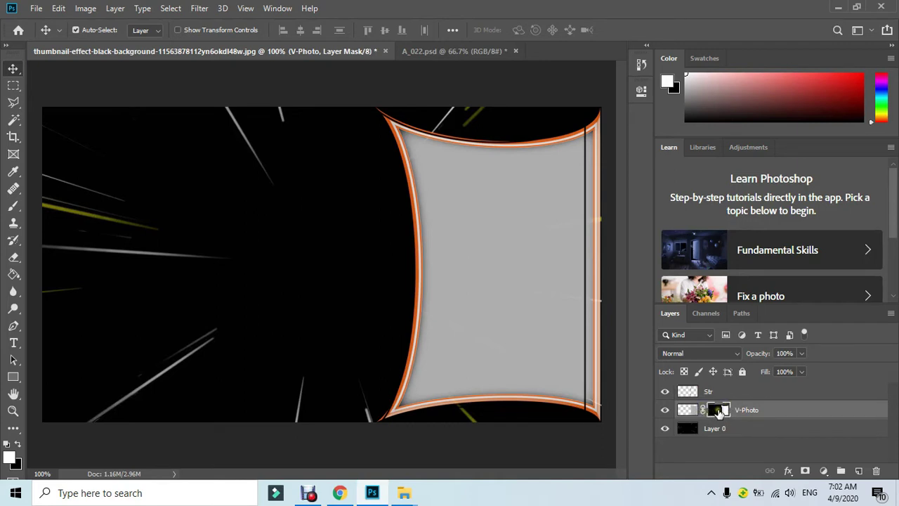
pyautogui.moveTo(404, 492)
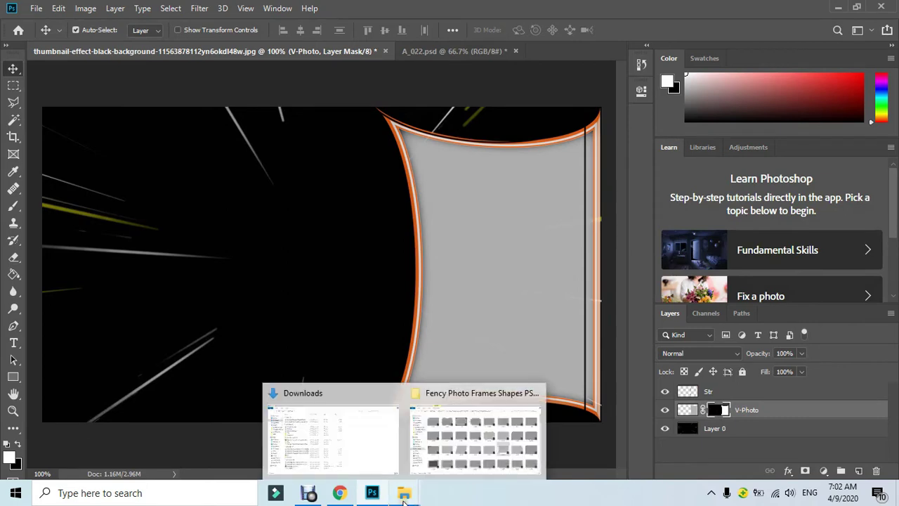
pyautogui.click(367, 460)
pyautogui.moveTo(155, 180); pyautogui.dragTo(530, 53)
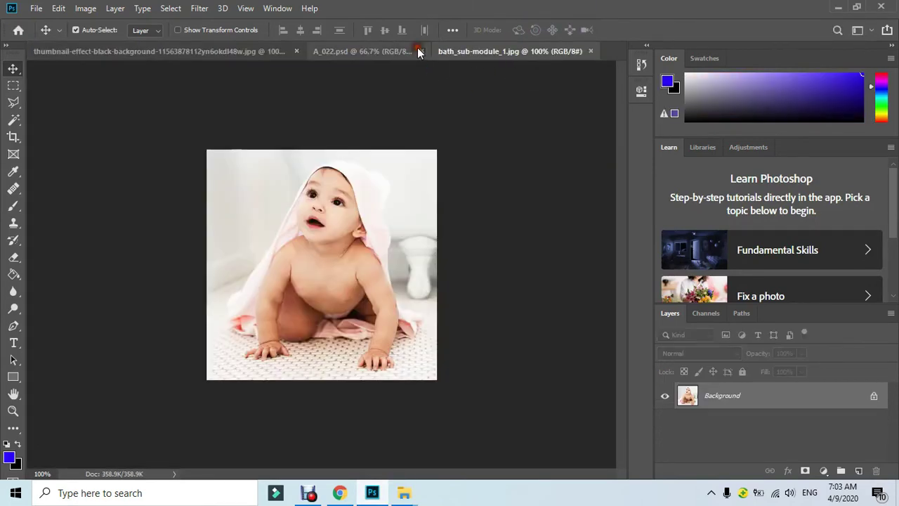
# Step: Close A_022.psd without saving and copy the baby photo into the composition directly above the V-Photo layer
pyautogui.click(419, 49)
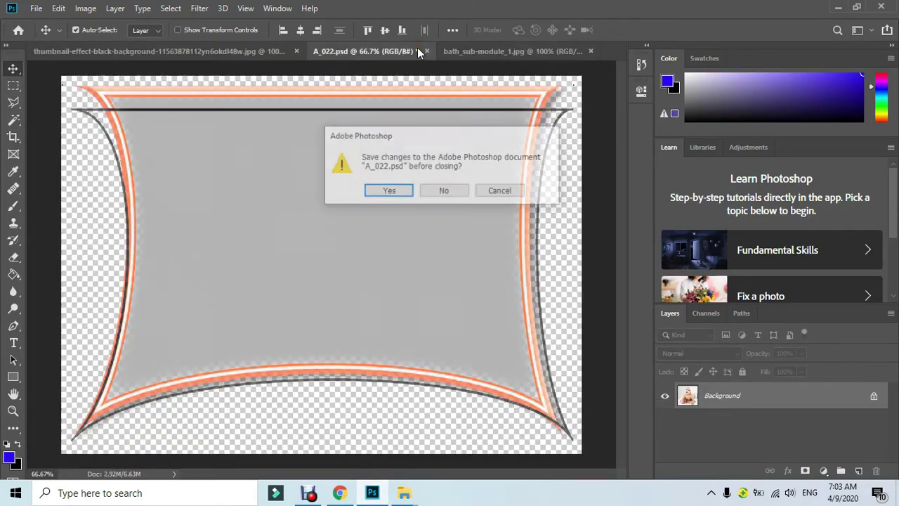
pyautogui.click(454, 192)
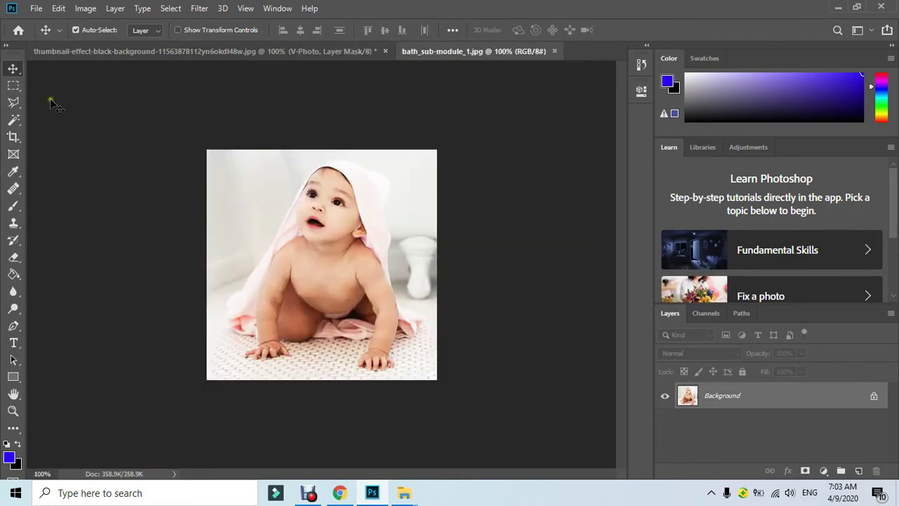
pyautogui.moveTo(265, 237); pyautogui.dragTo(496, 257)
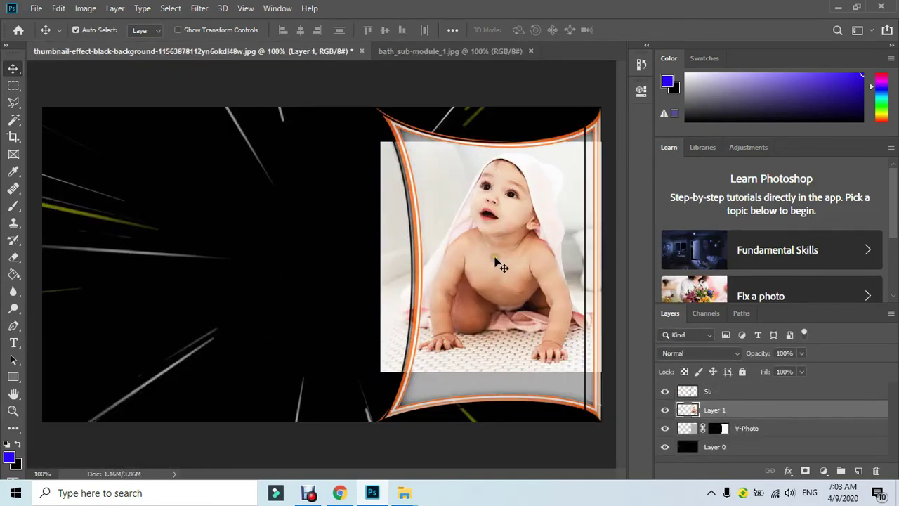
# Step: Stretch the baby photo to 132.29% height and position it so it covers the whole frame opening
pyautogui.press('ctrl')
pyautogui.hotkey('ctrl', 't')
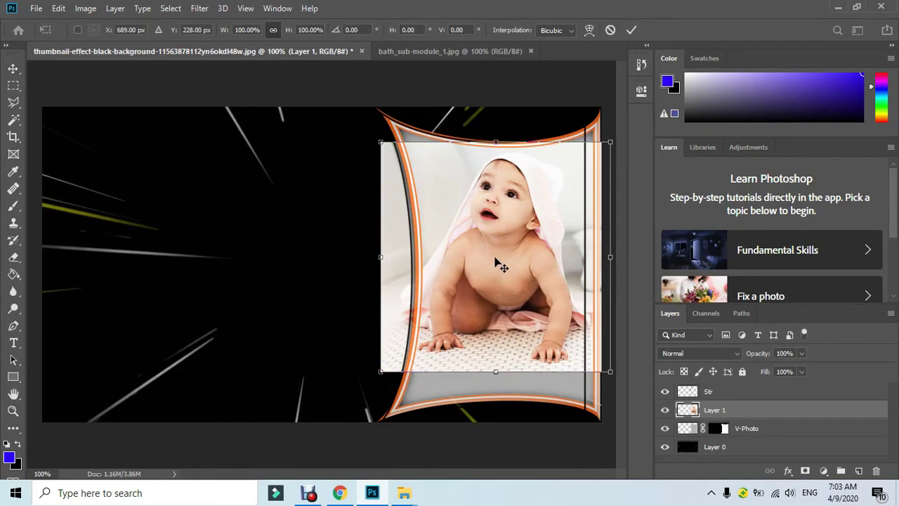
pyautogui.moveTo(496, 370); pyautogui.dragTo(496, 411)
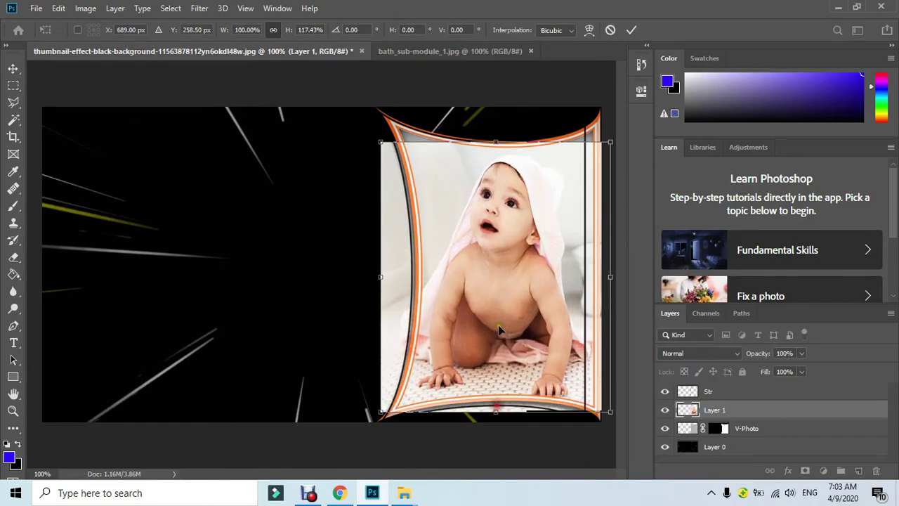
pyautogui.moveTo(496, 142)
pyautogui.mouseDown()
pyautogui.moveTo(496, 125)
pyautogui.moveTo(496, 133)
pyautogui.mouseUp()
pyautogui.moveTo(511, 223); pyautogui.dragTo(513, 242)
pyautogui.click(511, 239)
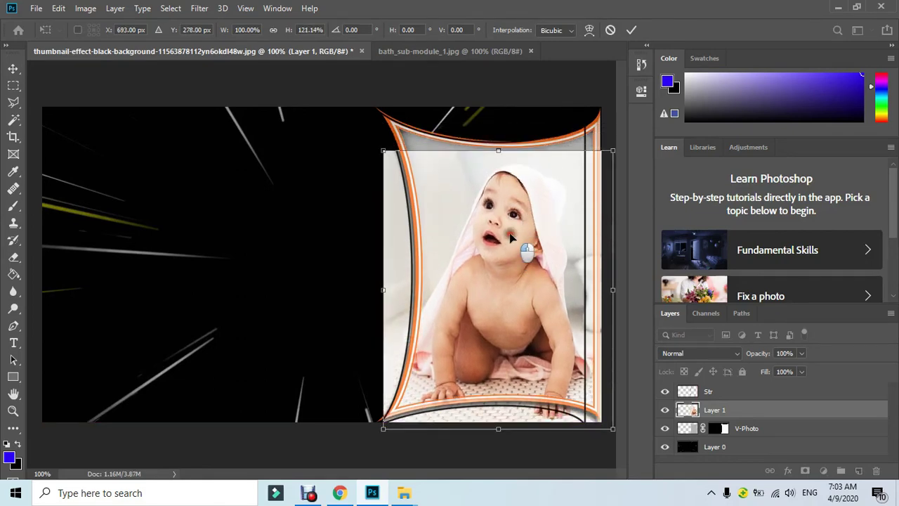
pyautogui.moveTo(498, 149); pyautogui.dragTo(497, 128)
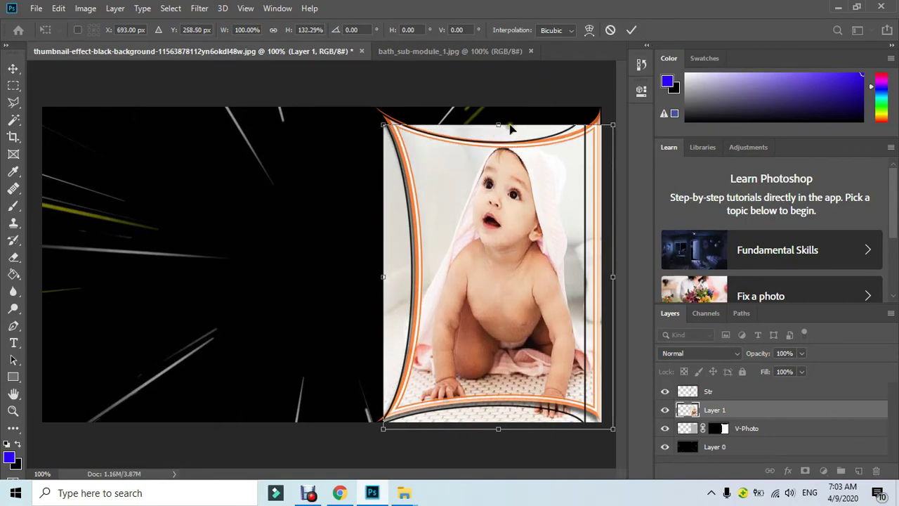
pyautogui.moveTo(506, 128); pyautogui.dragTo(505, 121)
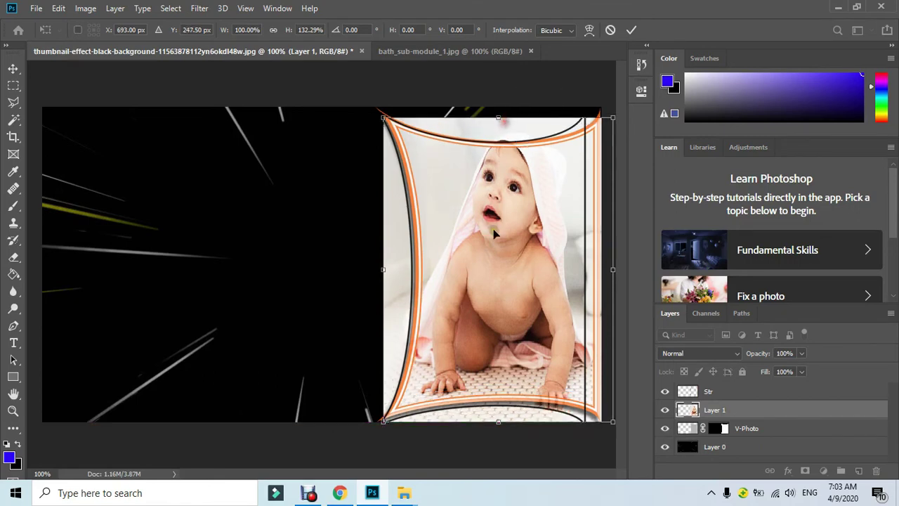
pyautogui.click(632, 30)
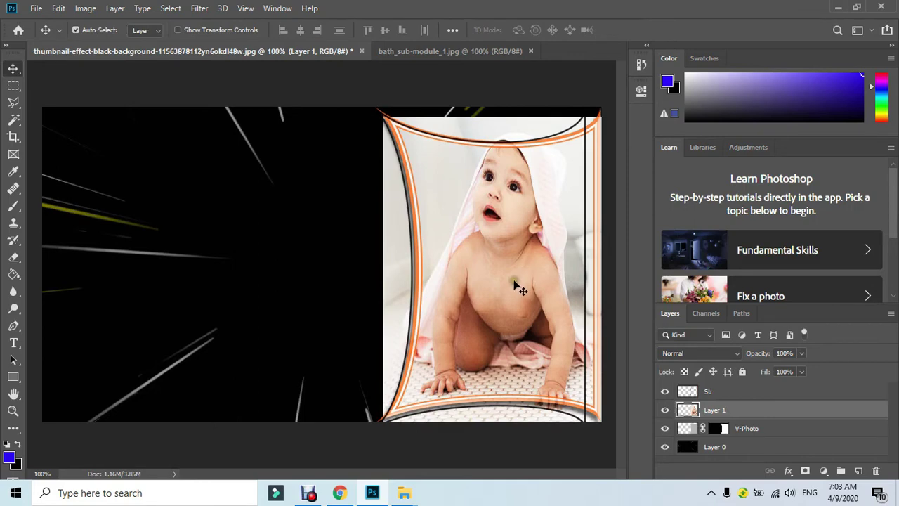
# Step: Clip the baby photo to the V-Photo layer with a clipping mask and close the bath_sub-module_1.jpg document
pyautogui.press('ctrl')
pyautogui.hotkey('ctrl', 'alt', 'g')
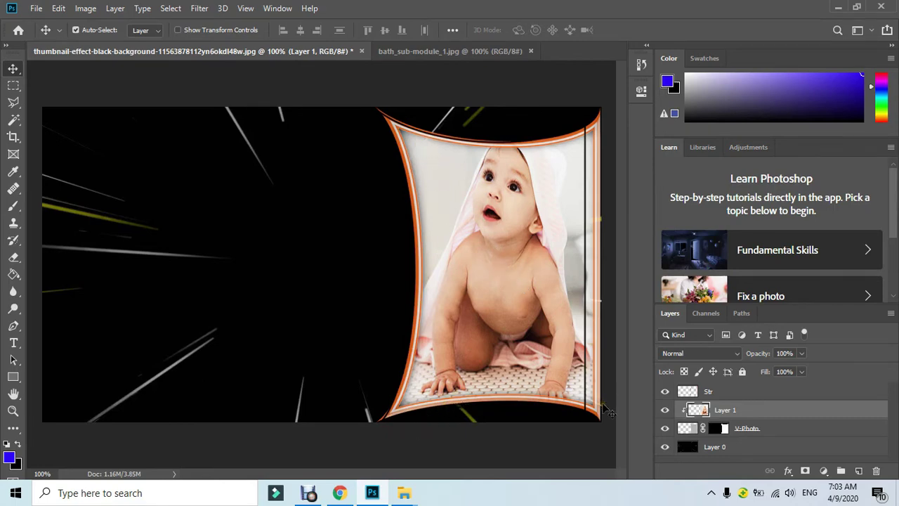
pyautogui.click(531, 51)
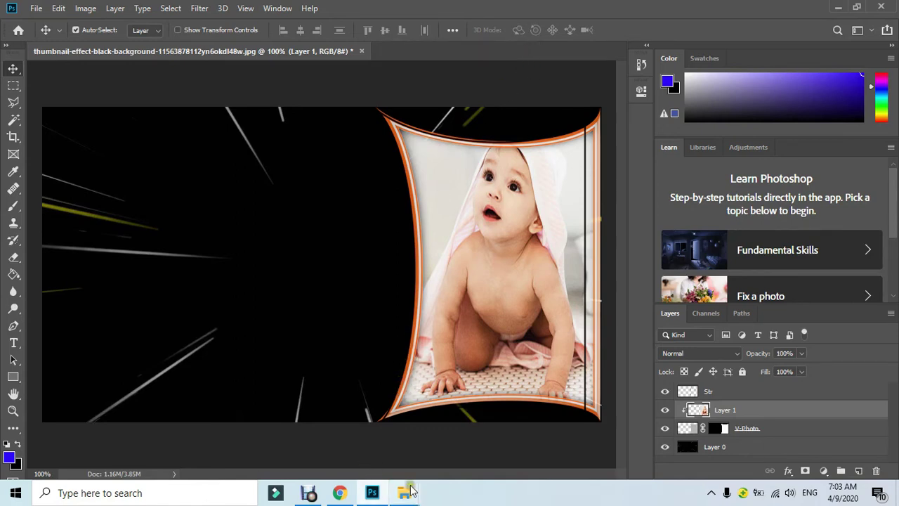
# Step: Open the A_076 frame from the Fency Photo Frames Shapes PSD Collection folder as a separate Photoshop document and select its Str layer
pyautogui.moveTo(413, 492)
pyautogui.click(448, 450)
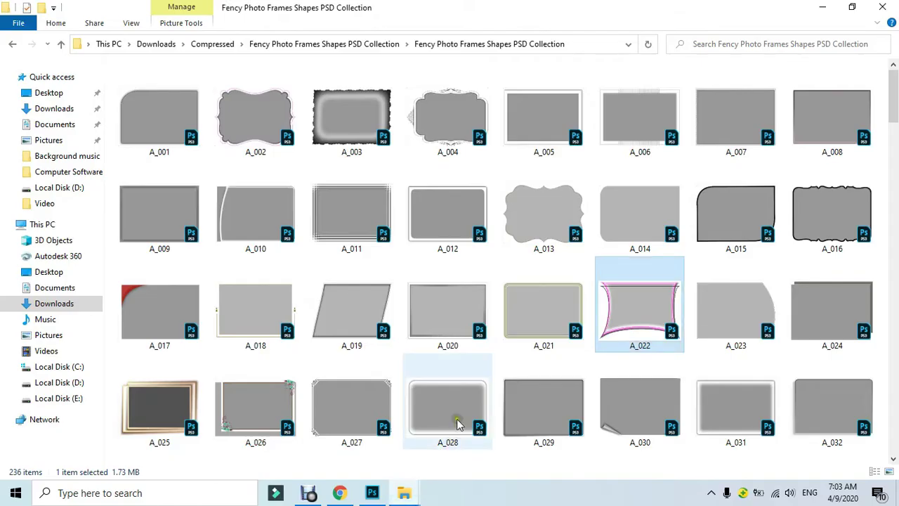
pyautogui.scroll(-3, 435, 373)
pyautogui.scroll(-6, 413, 328)
pyautogui.scroll(2, 413, 328)
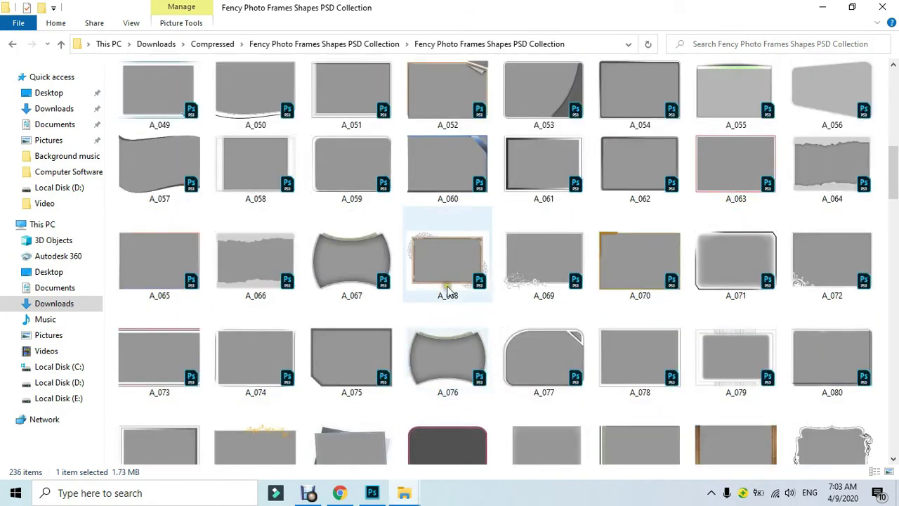
pyautogui.click(434, 342)
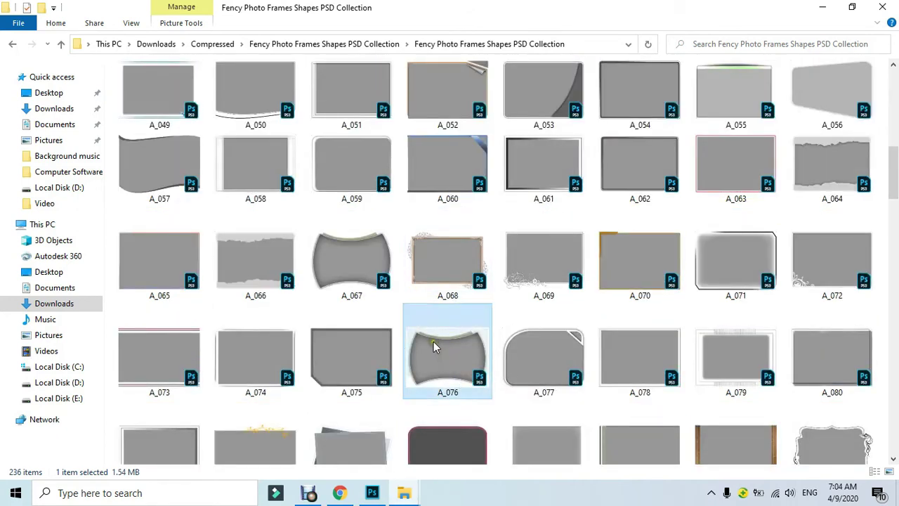
pyautogui.moveTo(437, 343); pyautogui.dragTo(496, 56)
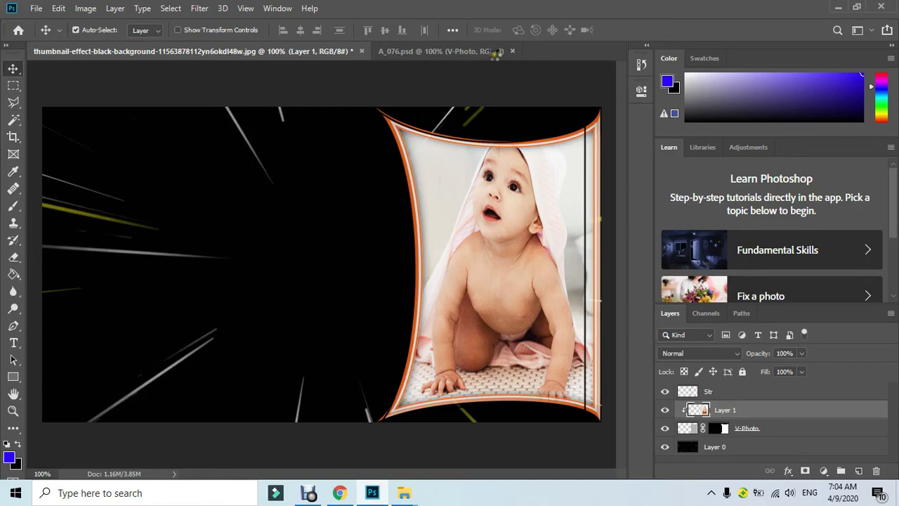
pyautogui.click(495, 53)
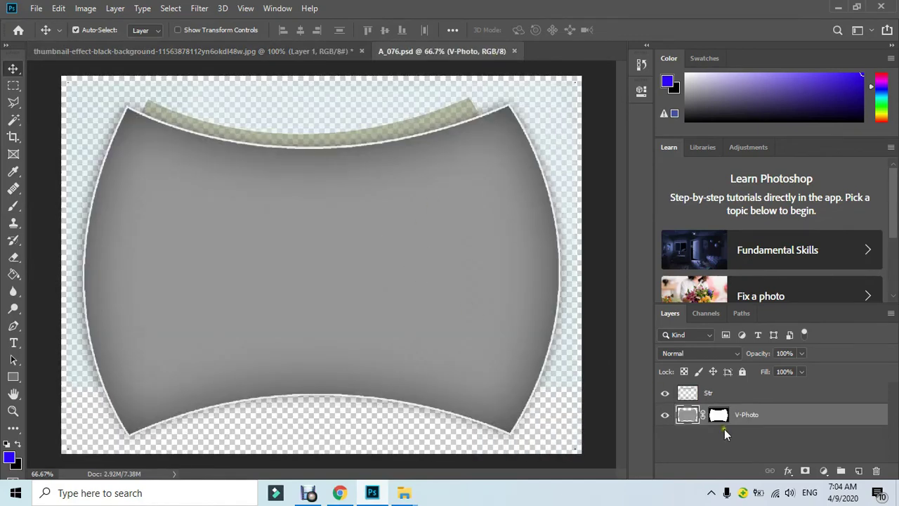
pyautogui.click(703, 399)
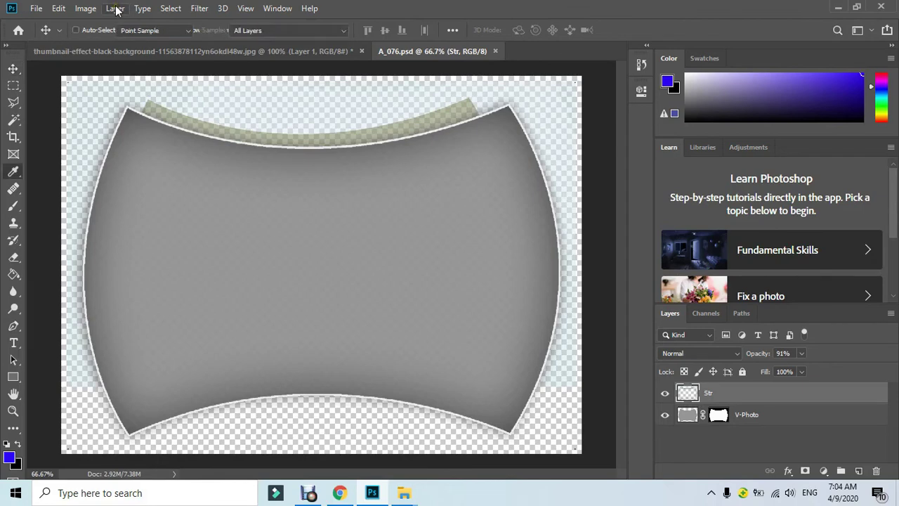
pyautogui.hotkey('ctrl', 'u')
pyautogui.press('Escape')
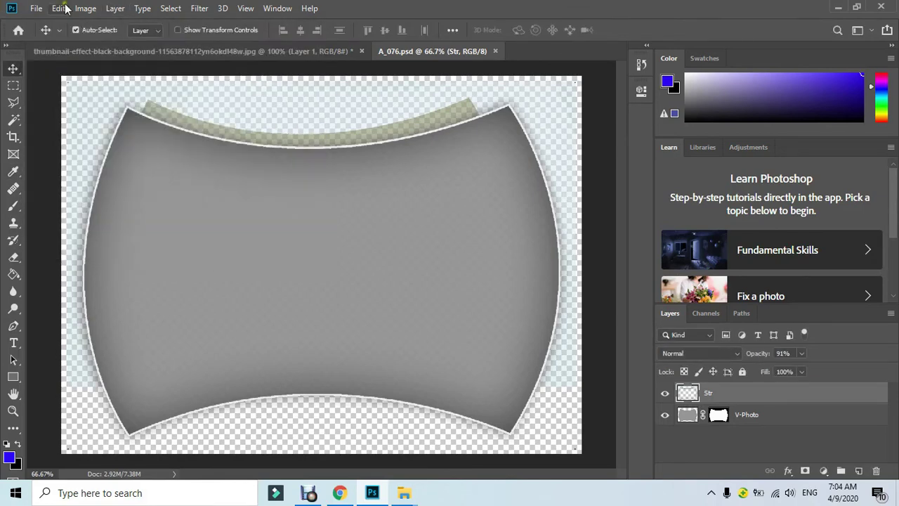
pyautogui.click(85, 8)
pyautogui.moveTo(101, 44)
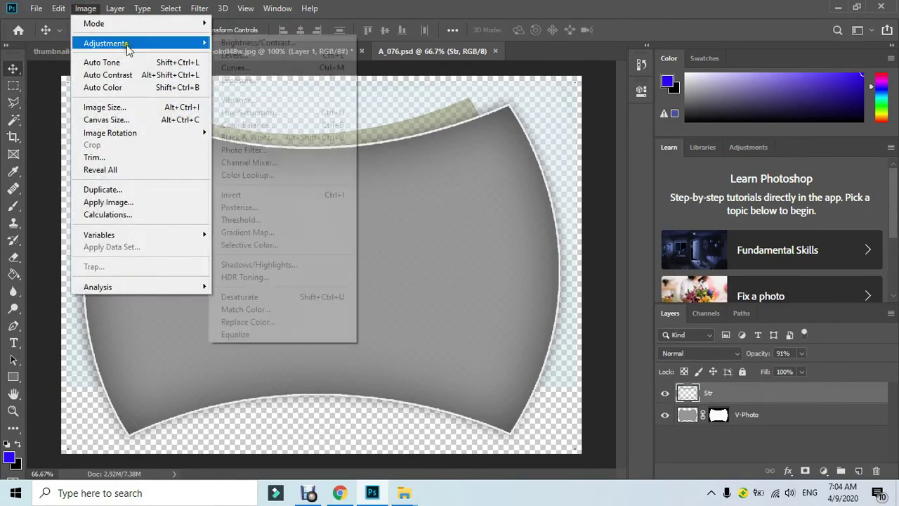
pyautogui.moveTo(208, 44)
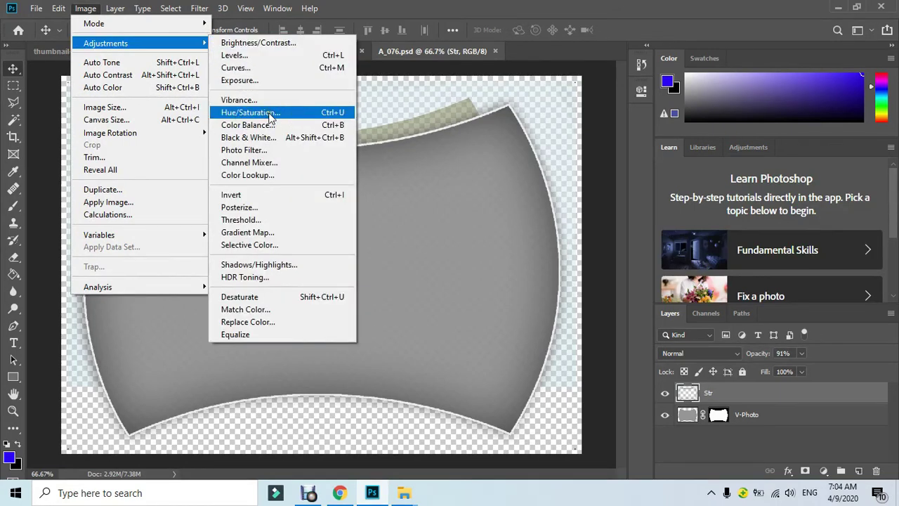
pyautogui.click(565, 2)
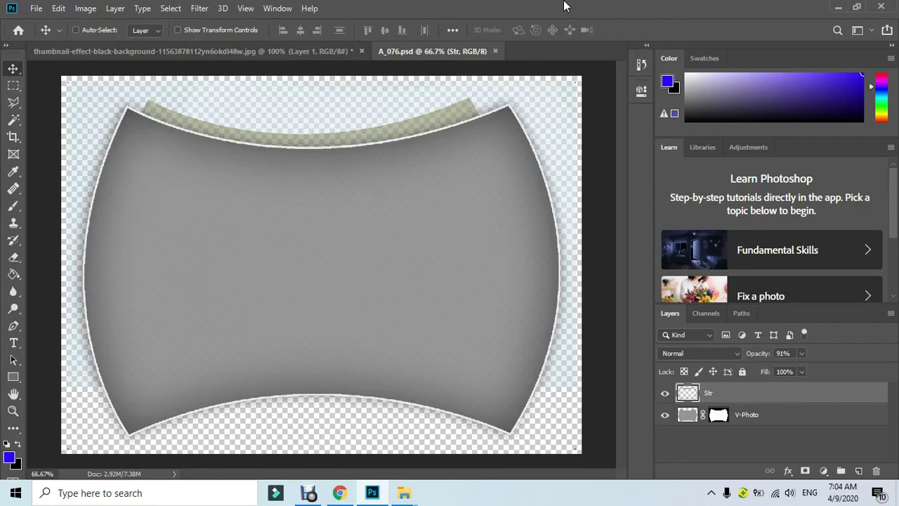
# Step: Colorize the Str layer green using Hue/Saturation with hue 145, saturation 51 and lightness +14
pyautogui.hotkey('ctrl', 'u')
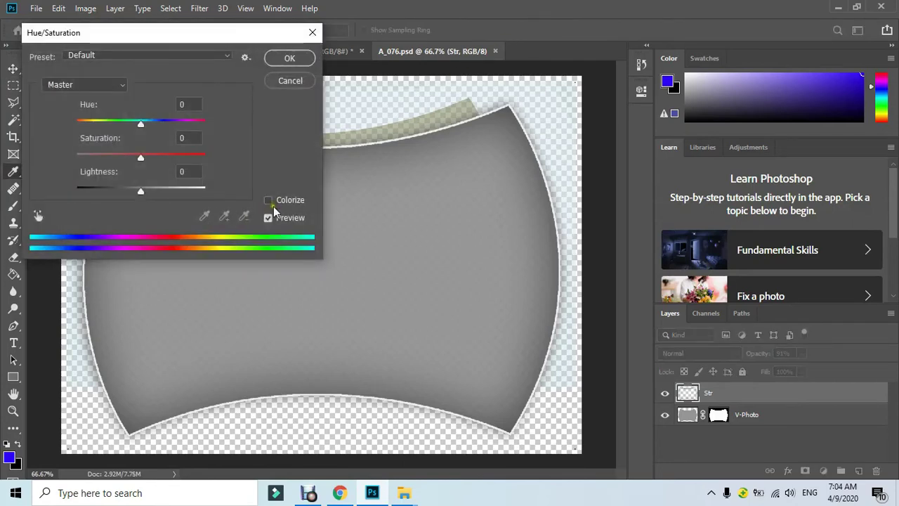
pyautogui.click(269, 200)
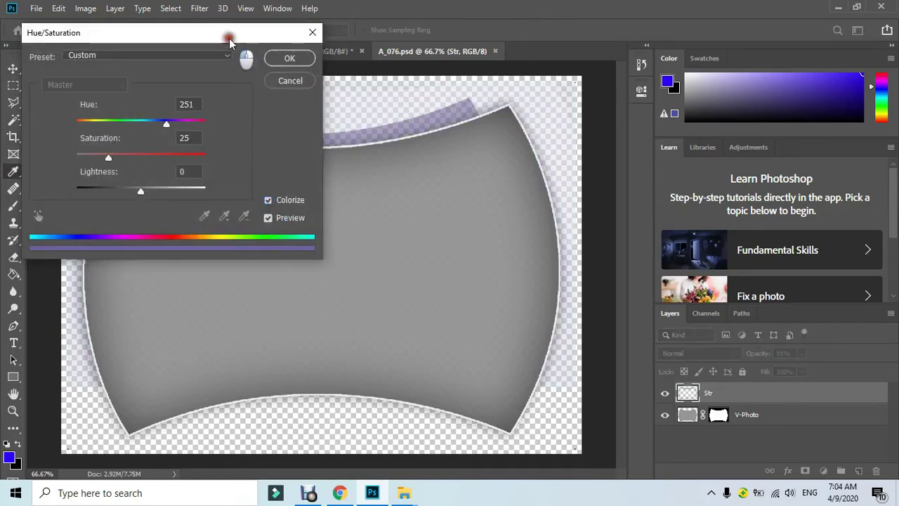
pyautogui.moveTo(228, 41); pyautogui.dragTo(728, 99)
pyautogui.moveTo(608, 214); pyautogui.dragTo(746, 220)
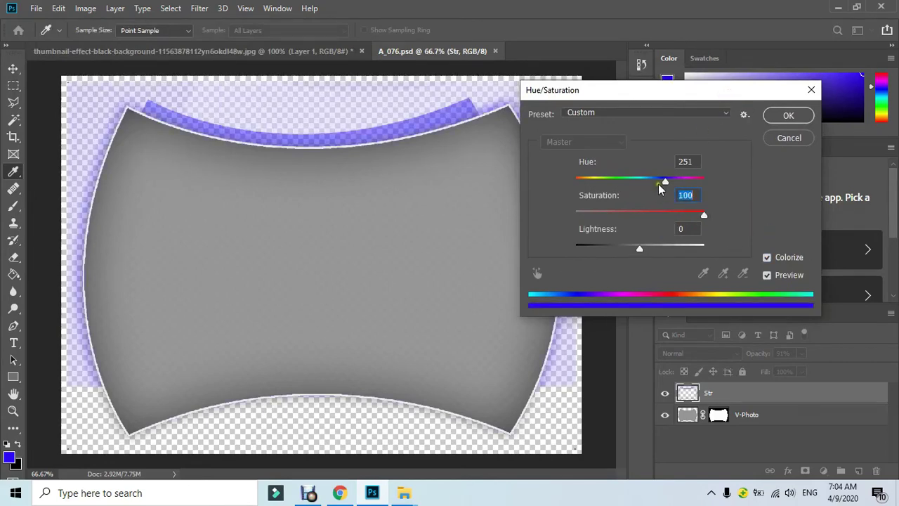
pyautogui.moveTo(658, 184); pyautogui.dragTo(572, 177)
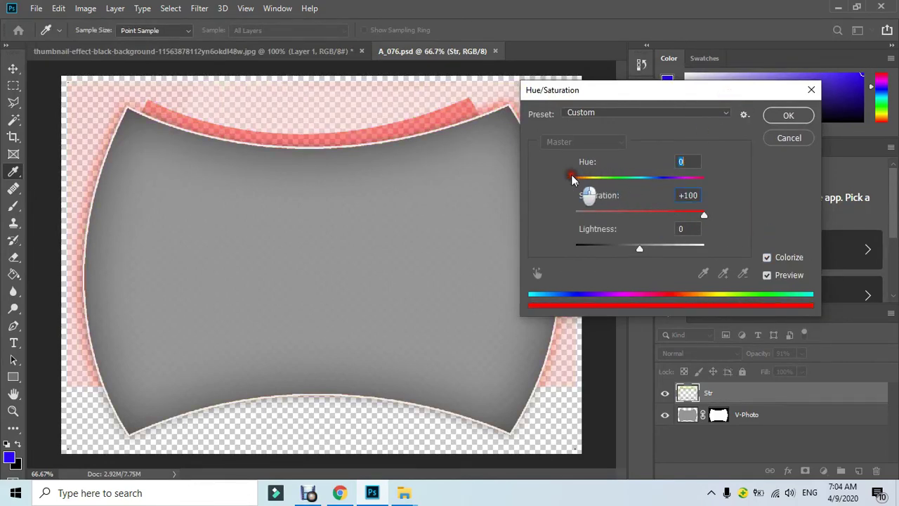
pyautogui.click(660, 211)
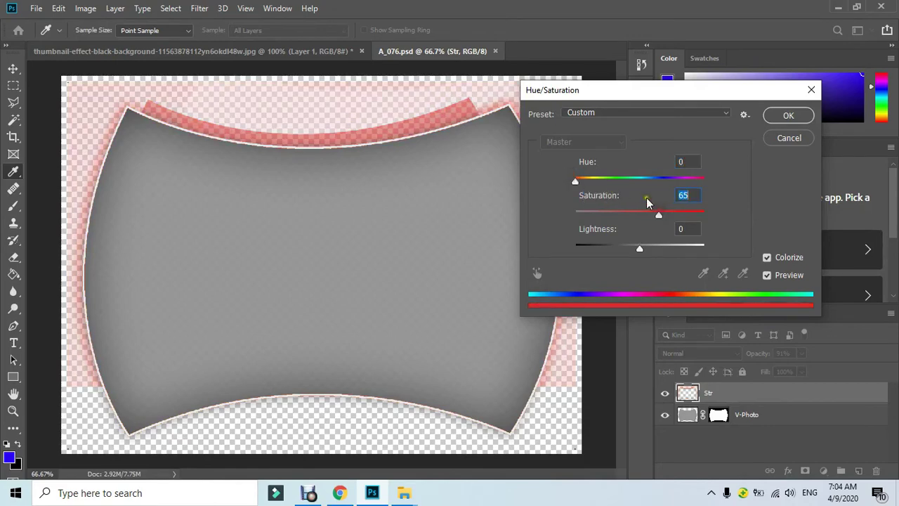
pyautogui.moveTo(613, 211); pyautogui.dragTo(642, 212)
pyautogui.click(628, 182)
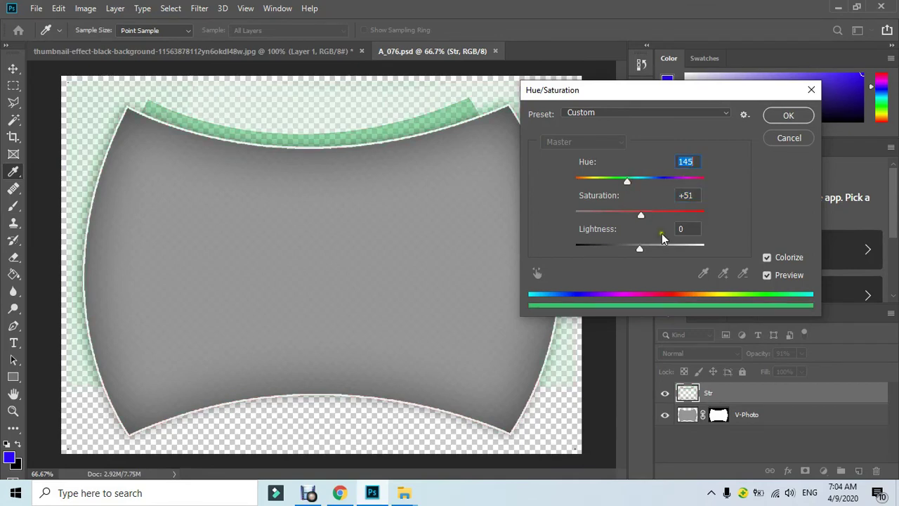
pyautogui.click(626, 249)
pyautogui.moveTo(626, 251); pyautogui.dragTo(652, 246)
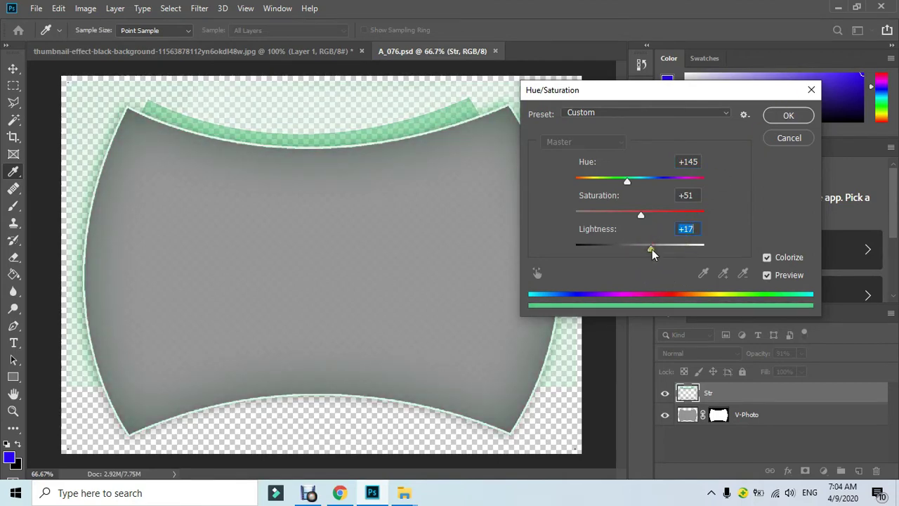
pyautogui.moveTo(652, 250); pyautogui.dragTo(650, 248)
pyautogui.click(810, 118)
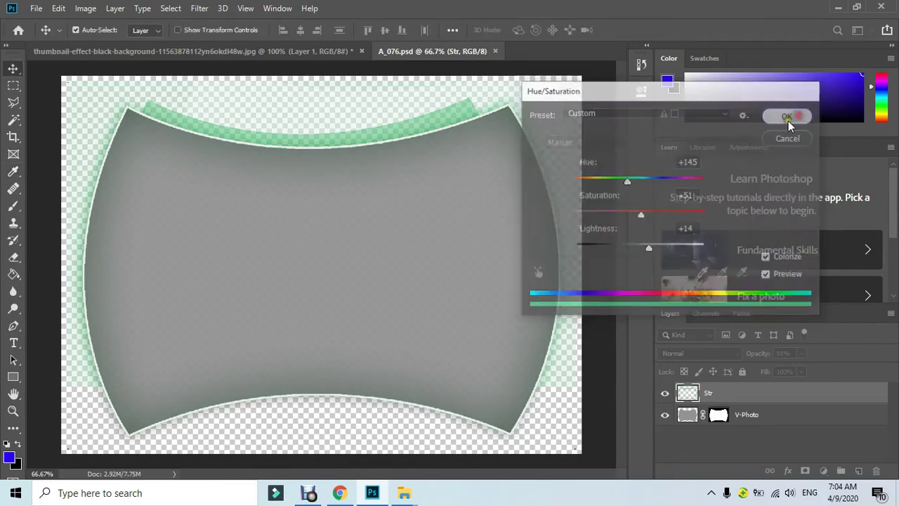
# Step: Copy the Str and V-Photo layers together into the streaked-background composition and scale them down proportionally to 32.90%
pyautogui.click(813, 426)
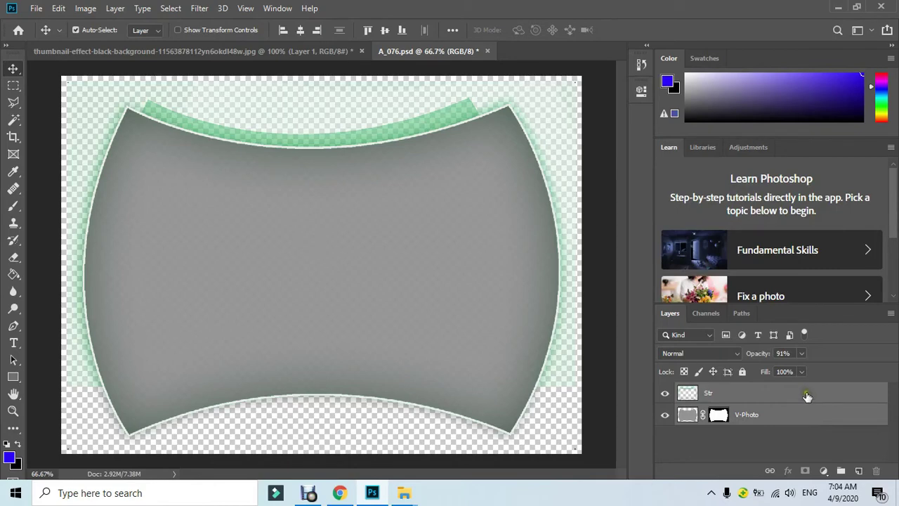
pyautogui.moveTo(317, 246); pyautogui.dragTo(277, 243)
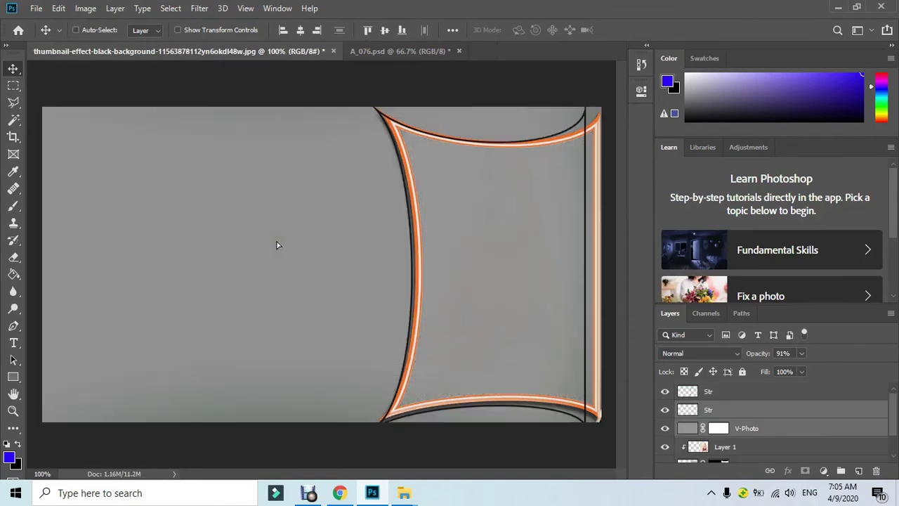
pyautogui.hotkey('ctrl', 't')
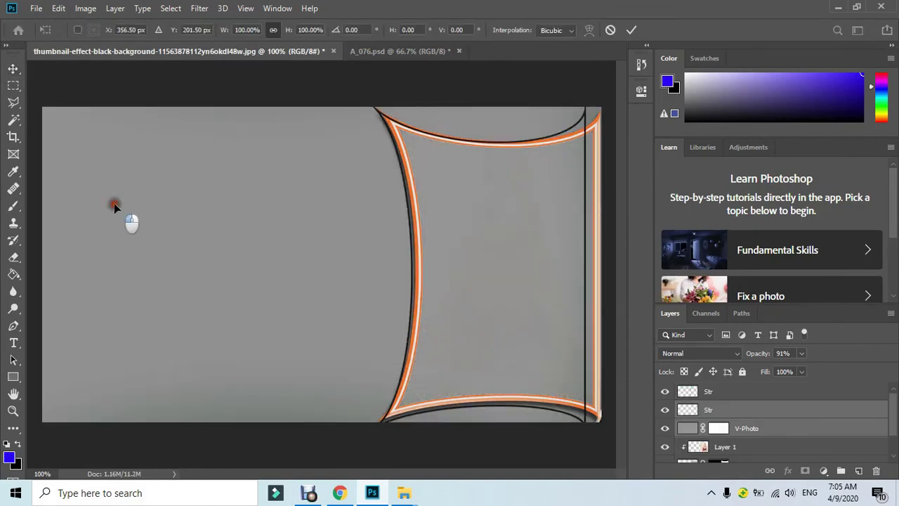
pyautogui.moveTo(113, 203); pyautogui.dragTo(336, 422)
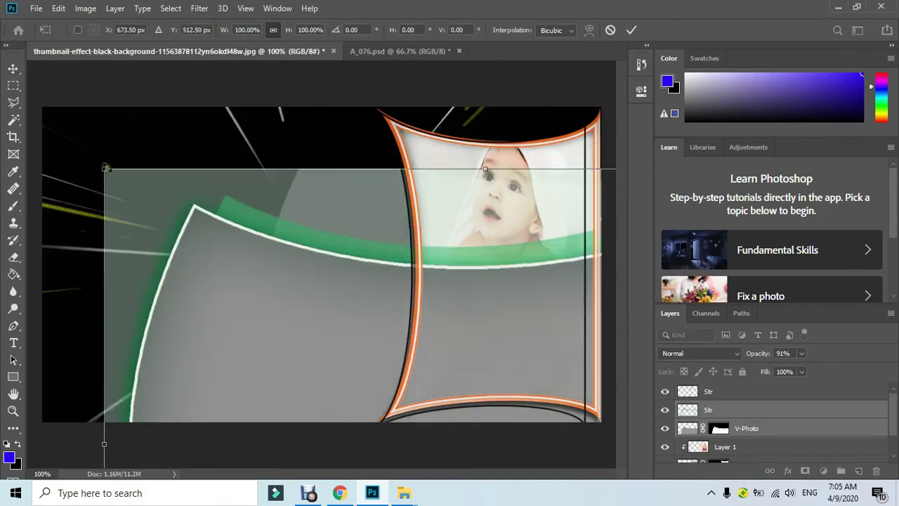
pyautogui.moveTo(106, 168); pyautogui.dragTo(460, 345)
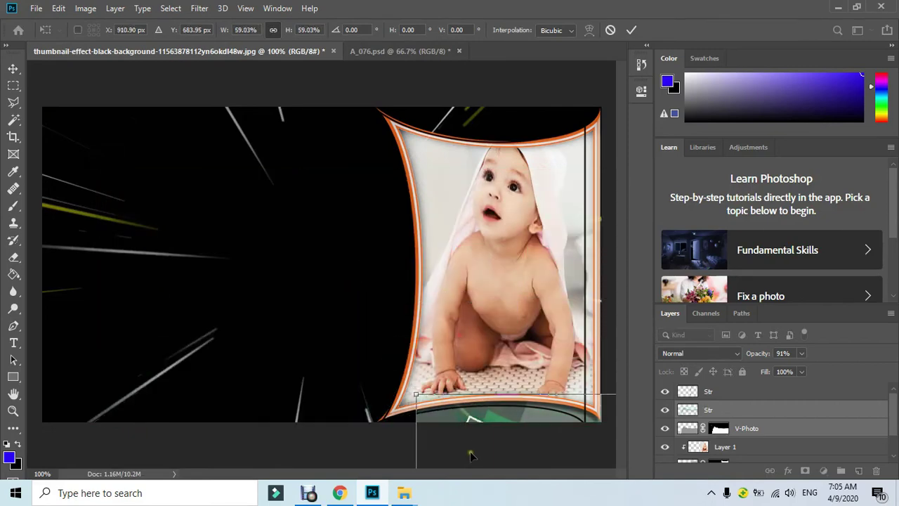
pyautogui.moveTo(470, 455); pyautogui.dragTo(123, 184)
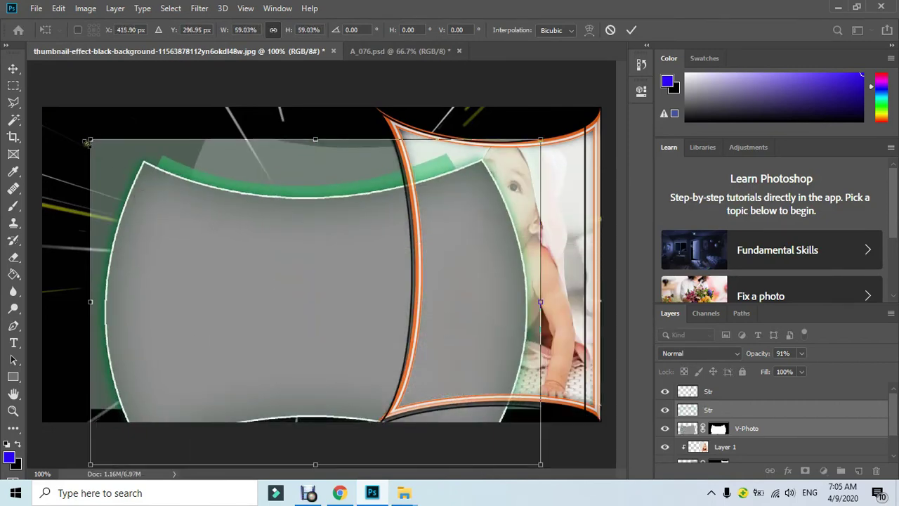
pyautogui.moveTo(87, 142); pyautogui.dragTo(285, 241)
pyautogui.moveTo(336, 320); pyautogui.dragTo(219, 219)
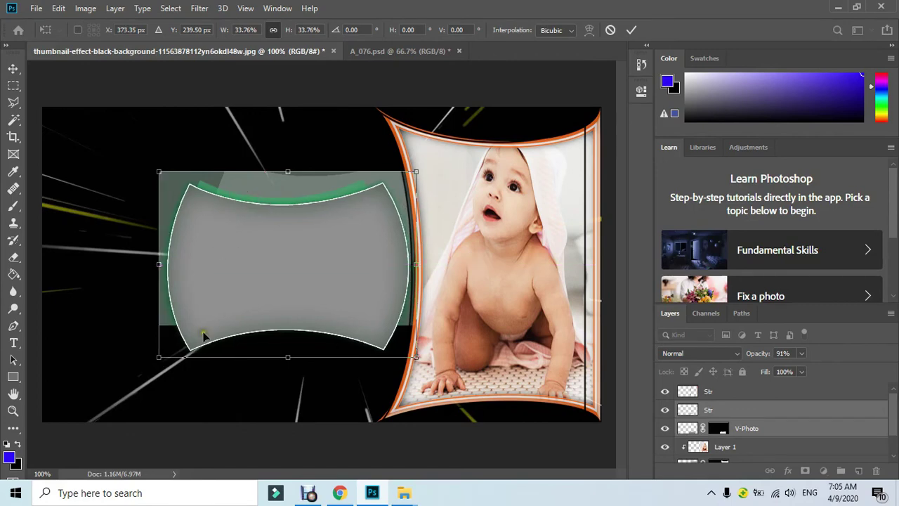
pyautogui.moveTo(158, 357); pyautogui.dragTo(141, 325)
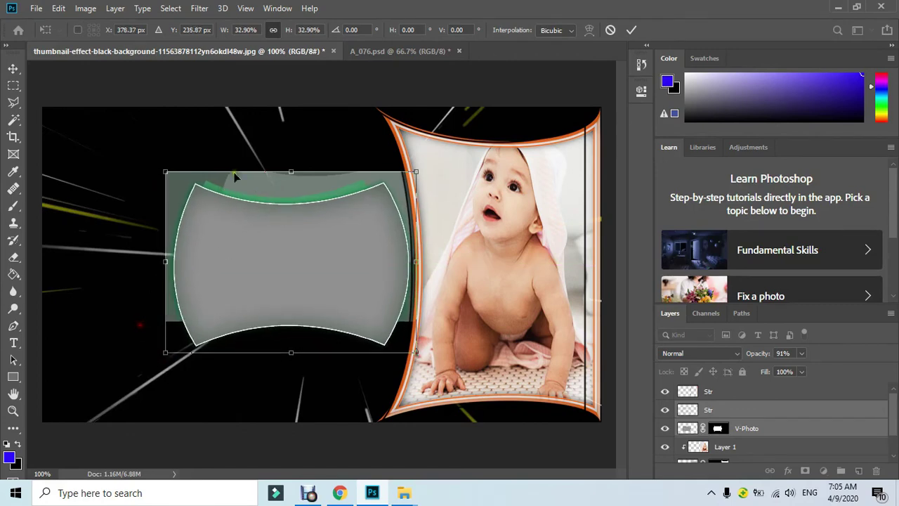
# Step: Rotate the green frame 38.53°, enlarge it to 40.81% and place it over the left half of the composition
pyautogui.moveTo(302, 156); pyautogui.dragTo(371, 164)
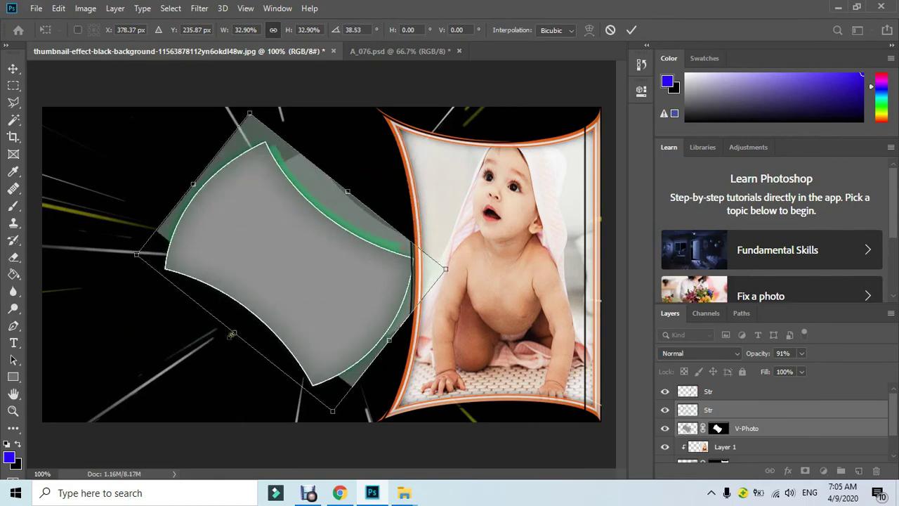
pyautogui.moveTo(232, 336); pyautogui.dragTo(202, 366)
pyautogui.moveTo(225, 301); pyautogui.dragTo(174, 246)
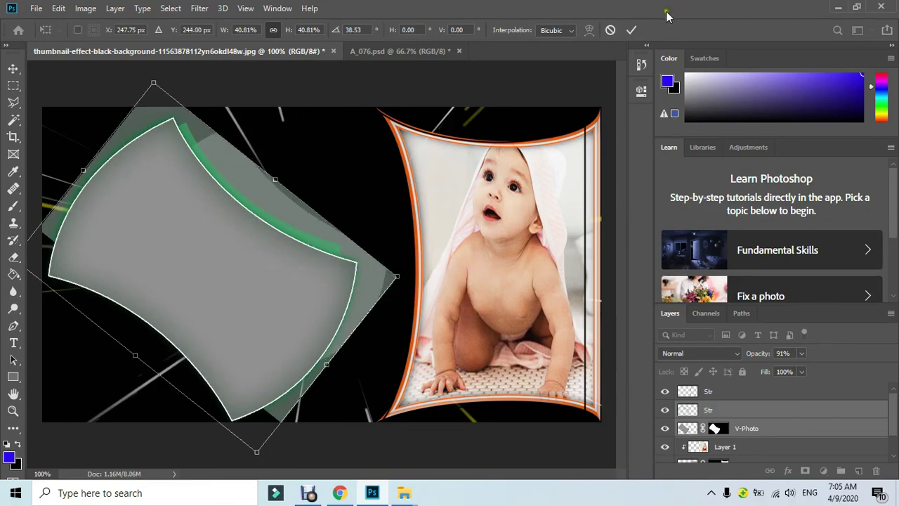
pyautogui.click(630, 29)
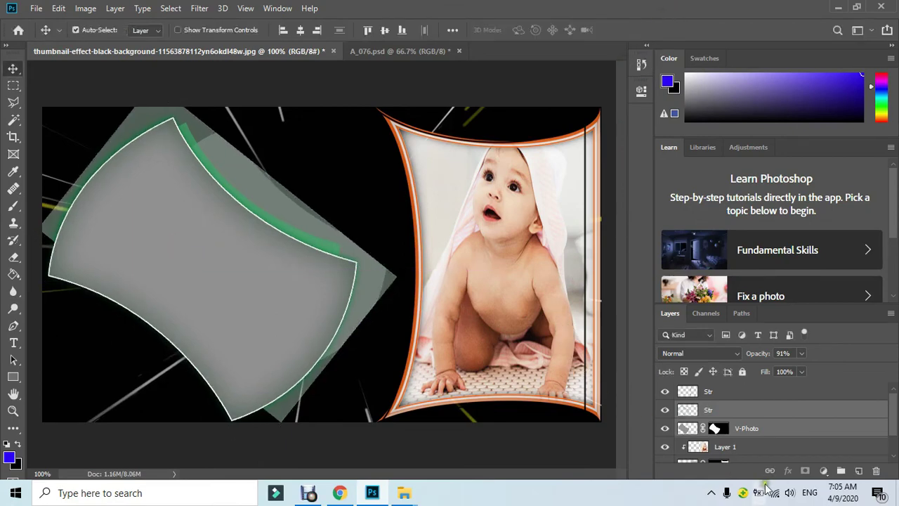
# Step: Select the green frame's V-Photo layer, and open hqdefault.jpg from the Downloads folder as a separate Photoshop document
pyautogui.click(718, 430)
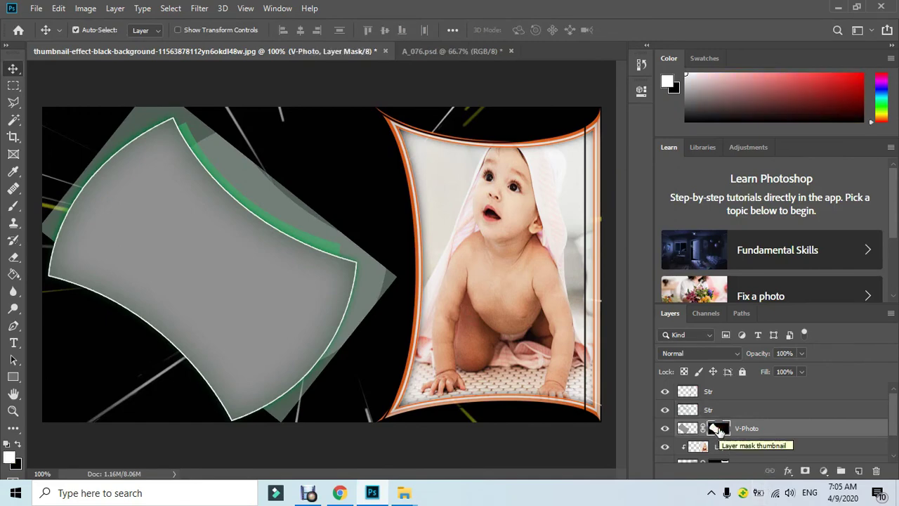
pyautogui.moveTo(404, 492)
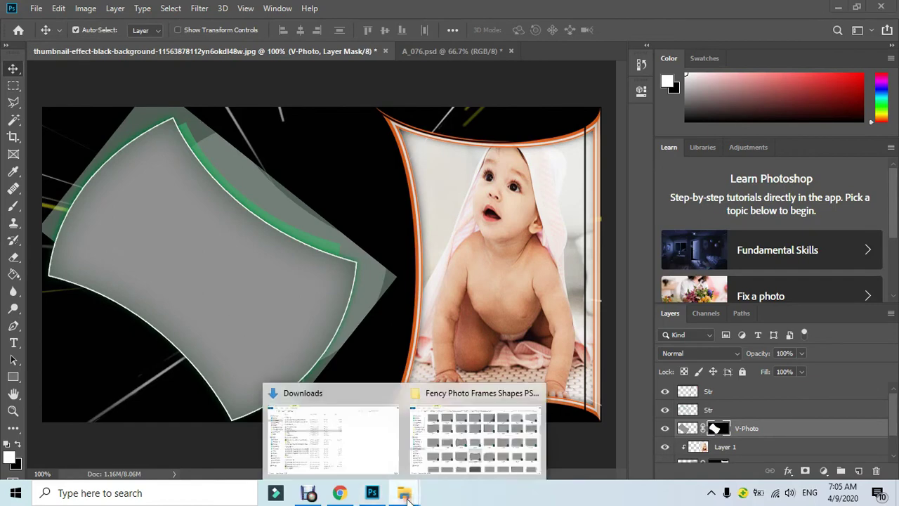
pyautogui.click(444, 439)
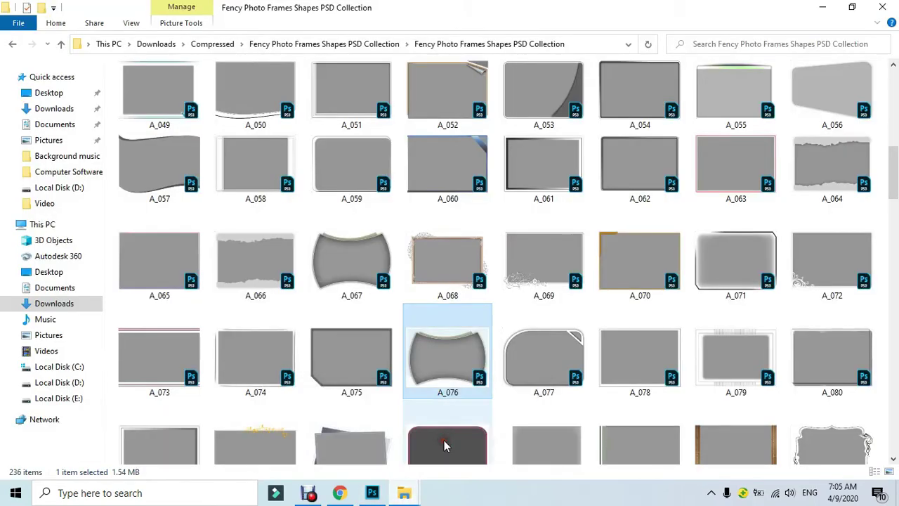
pyautogui.click(30, 109)
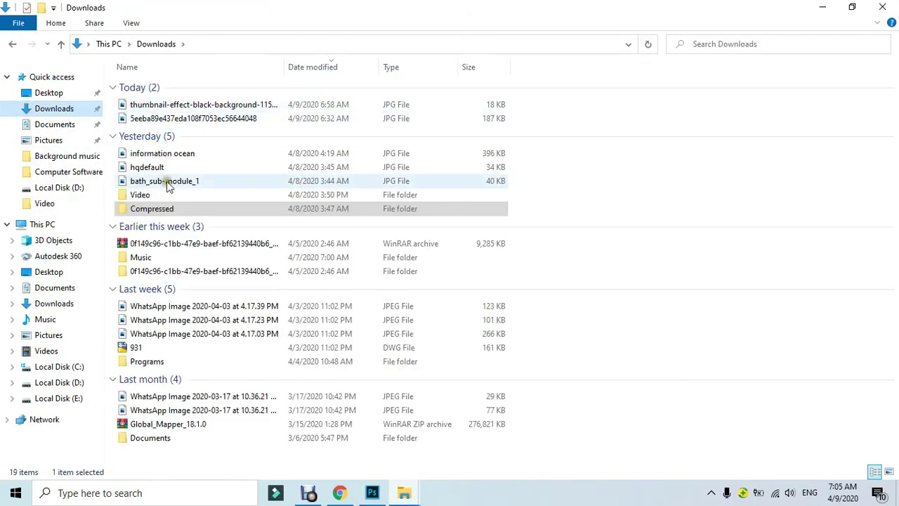
pyautogui.moveTo(164, 175); pyautogui.dragTo(554, 54)
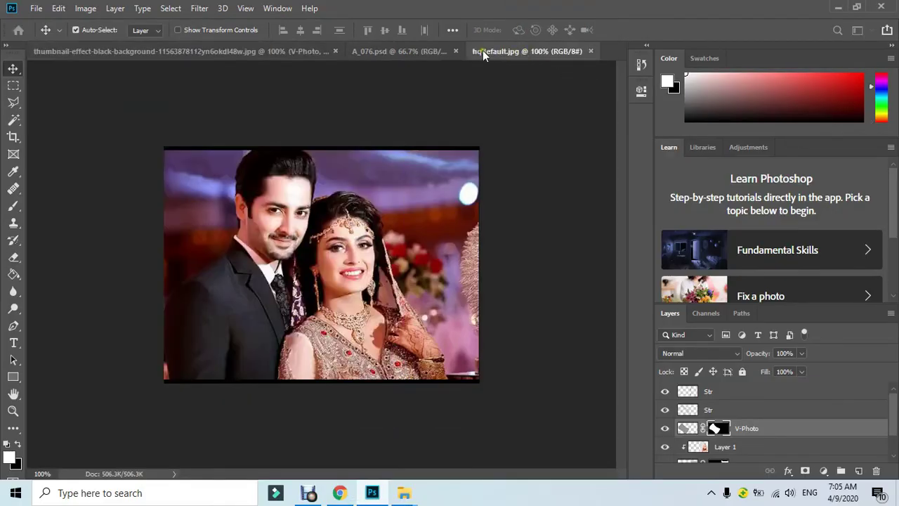
# Step: Close A_076.psd without saving, and copy the couple photo from hqdefault.jpg into the composition above the green frame's V-Photo layer
pyautogui.click(456, 53)
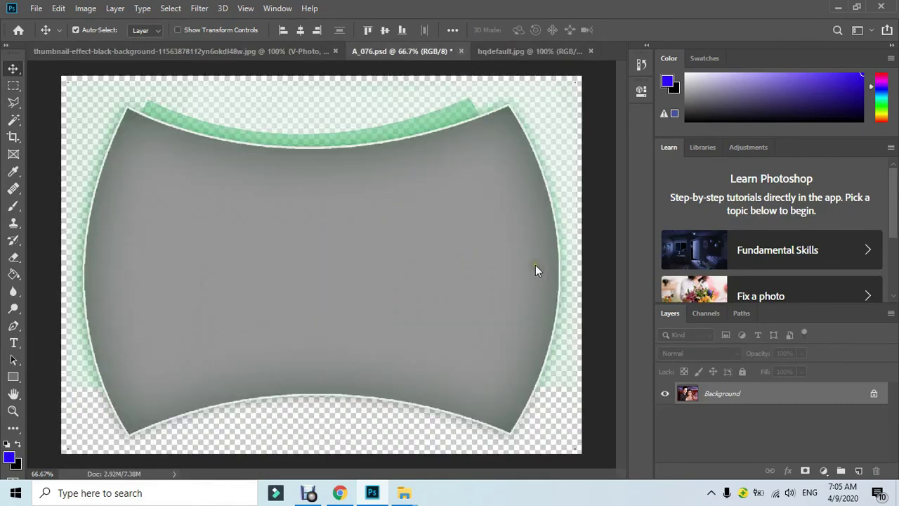
pyautogui.click(447, 191)
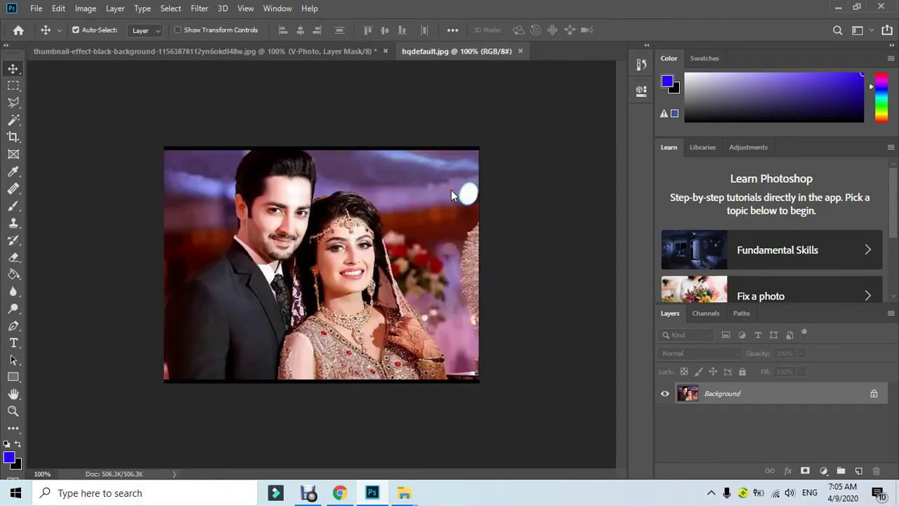
pyautogui.moveTo(270, 257); pyautogui.dragTo(216, 272)
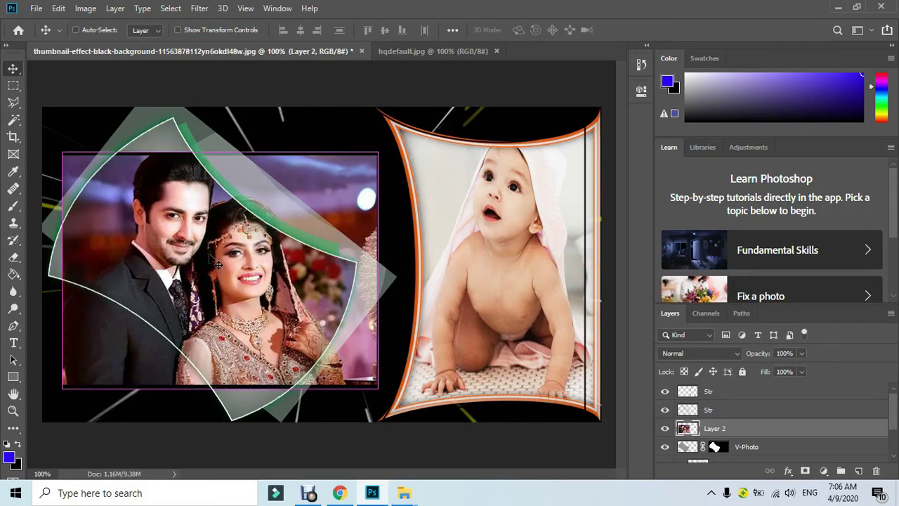
# Step: Scale the couple photo to 103.20%, rotate it 33.82°, position it over the green frame and clip it to the V-Photo layer
pyautogui.hotkey('ctrl', 't')
pyautogui.moveTo(222, 124); pyautogui.dragTo(253, 135)
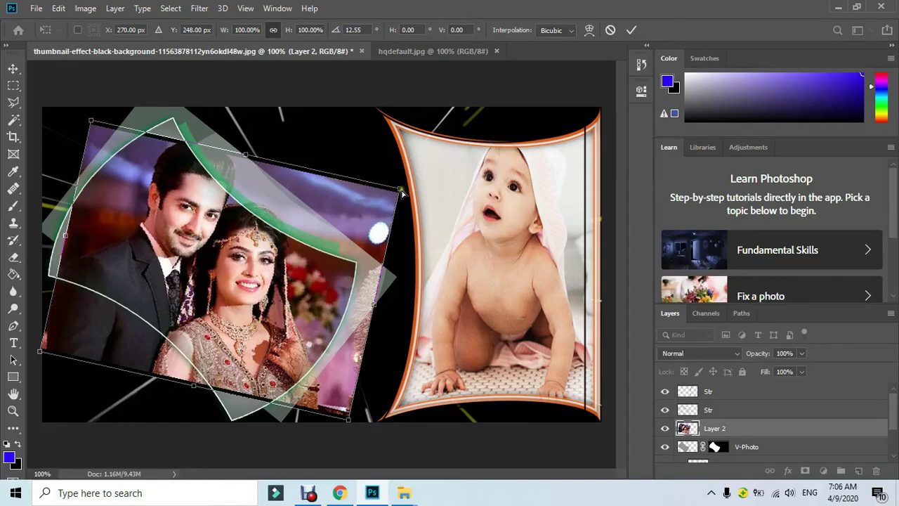
pyautogui.moveTo(399, 190)
pyautogui.mouseDown()
pyautogui.moveTo(416, 201)
pyautogui.moveTo(409, 184)
pyautogui.mouseUp()
pyautogui.moveTo(254, 249); pyautogui.dragTo(229, 264)
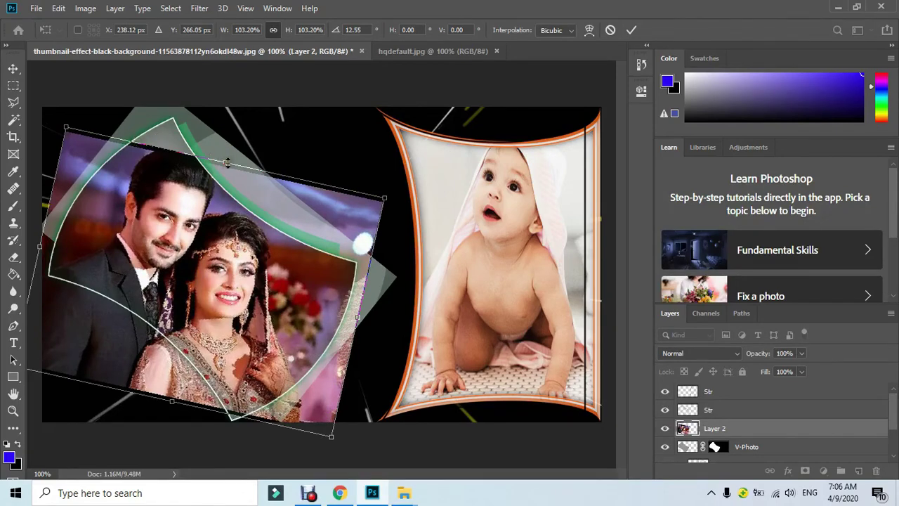
pyautogui.moveTo(240, 163); pyautogui.dragTo(282, 190)
pyautogui.moveTo(224, 284); pyautogui.dragTo(219, 277)
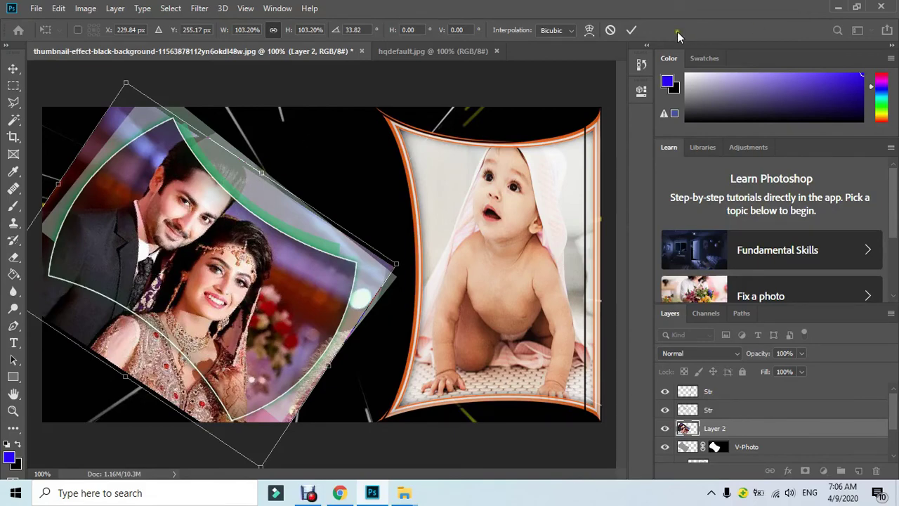
pyautogui.click(632, 30)
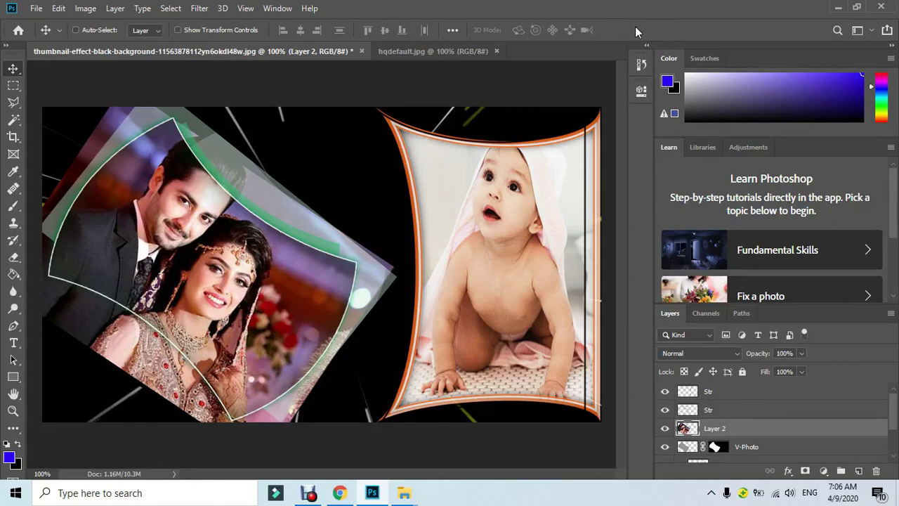
pyautogui.hotkey('ctrl', 'alt', 'g')
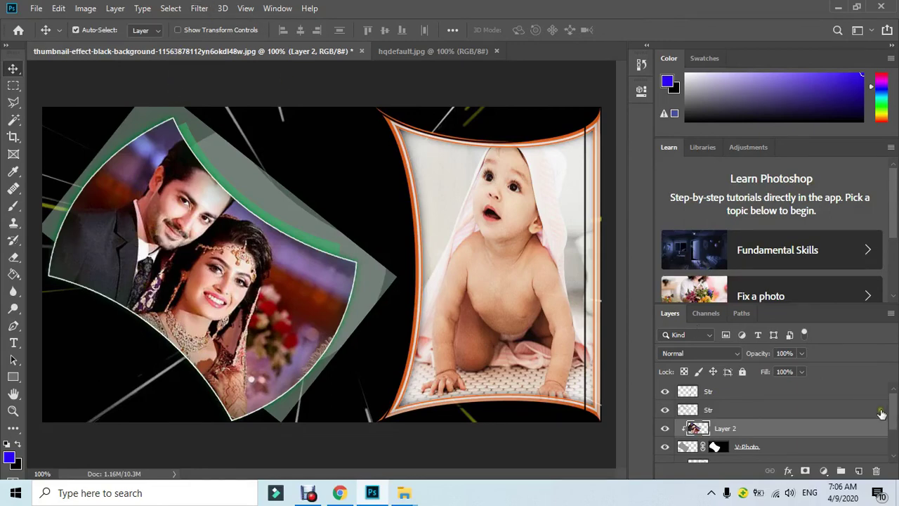
# Step: Apply a 50-300mm Zoom Lens Flare with 147% brightness to the background Layer 0, centred in the image's upper-left corner
pyautogui.scroll(-1, 894, 416)
pyautogui.scroll(-2, 894, 415)
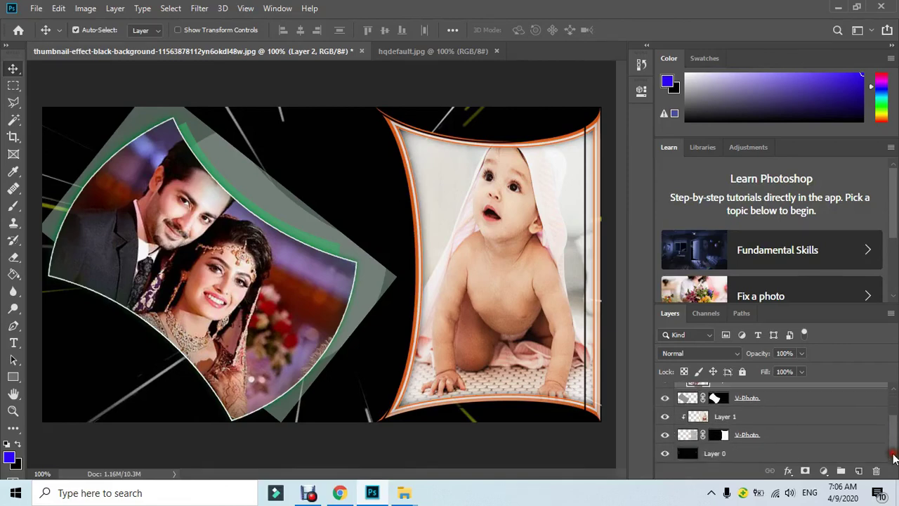
pyautogui.click(713, 457)
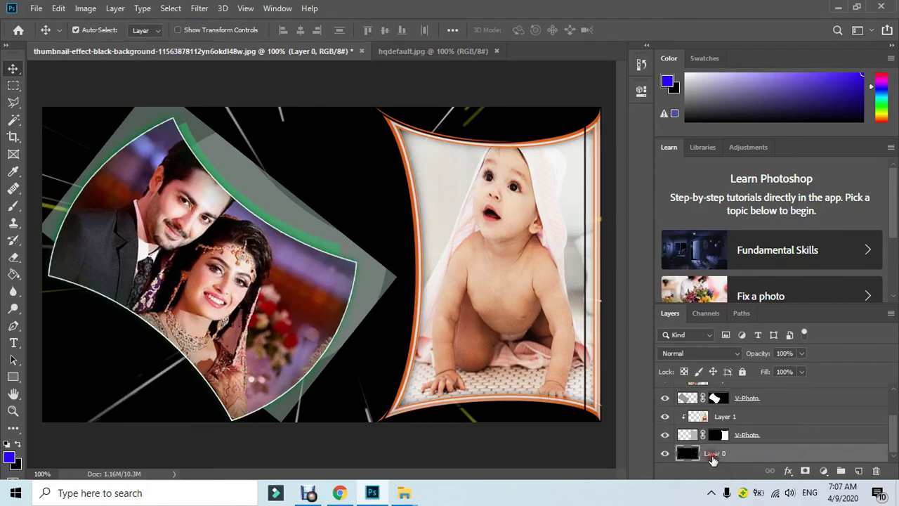
pyautogui.click(200, 8)
pyautogui.moveTo(232, 224)
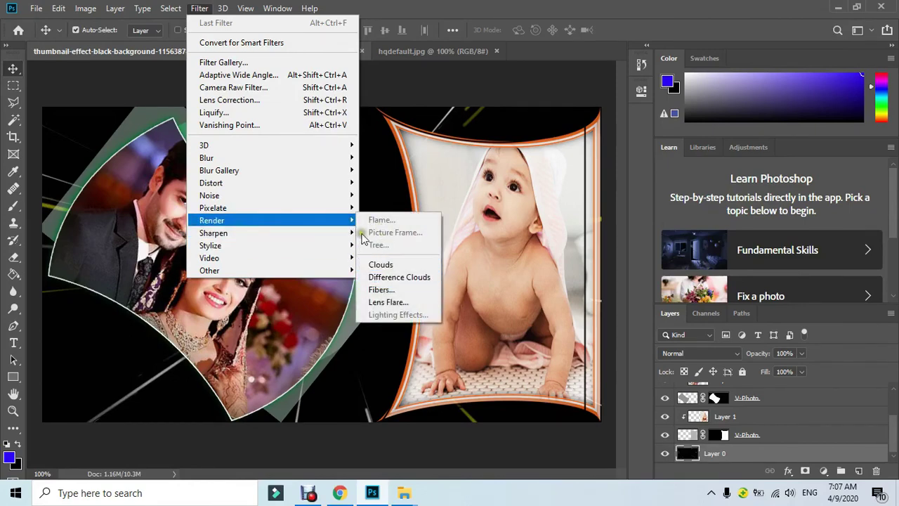
pyautogui.moveTo(325, 212)
pyautogui.click(402, 304)
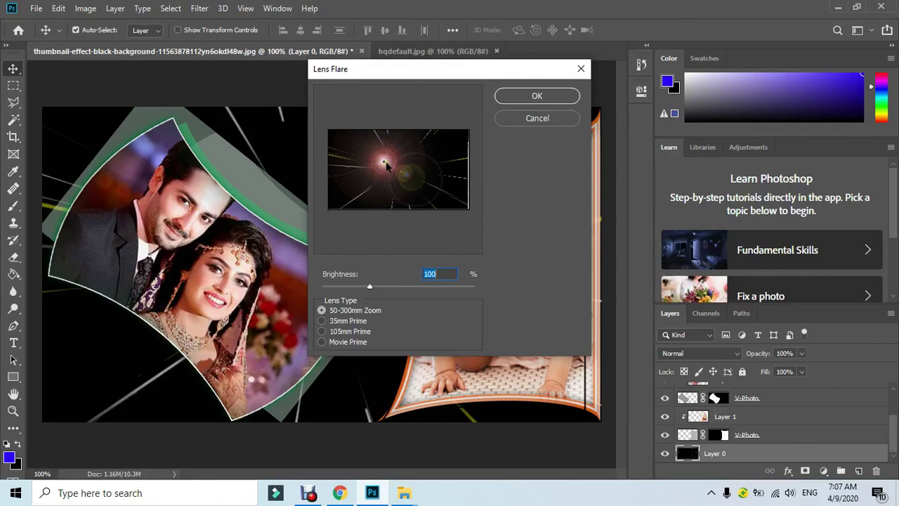
pyautogui.moveTo(385, 163); pyautogui.dragTo(331, 133)
pyautogui.click(393, 288)
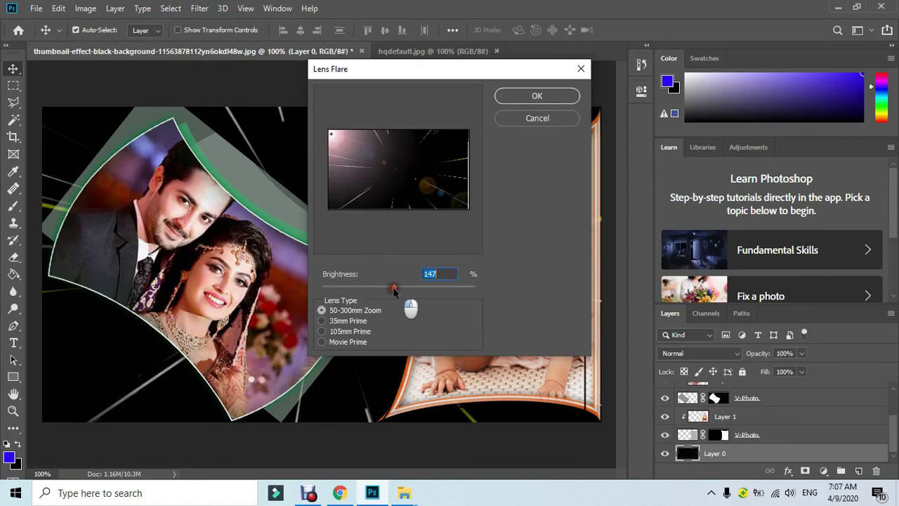
pyautogui.click(531, 95)
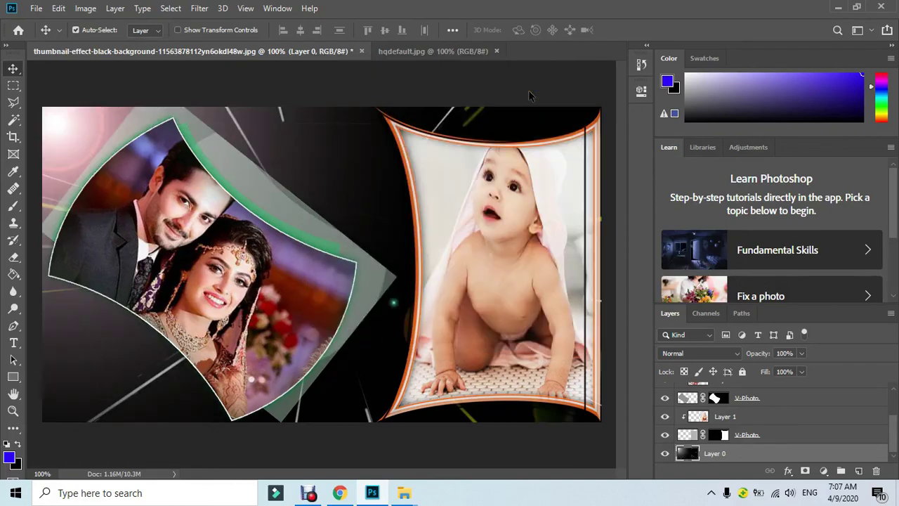